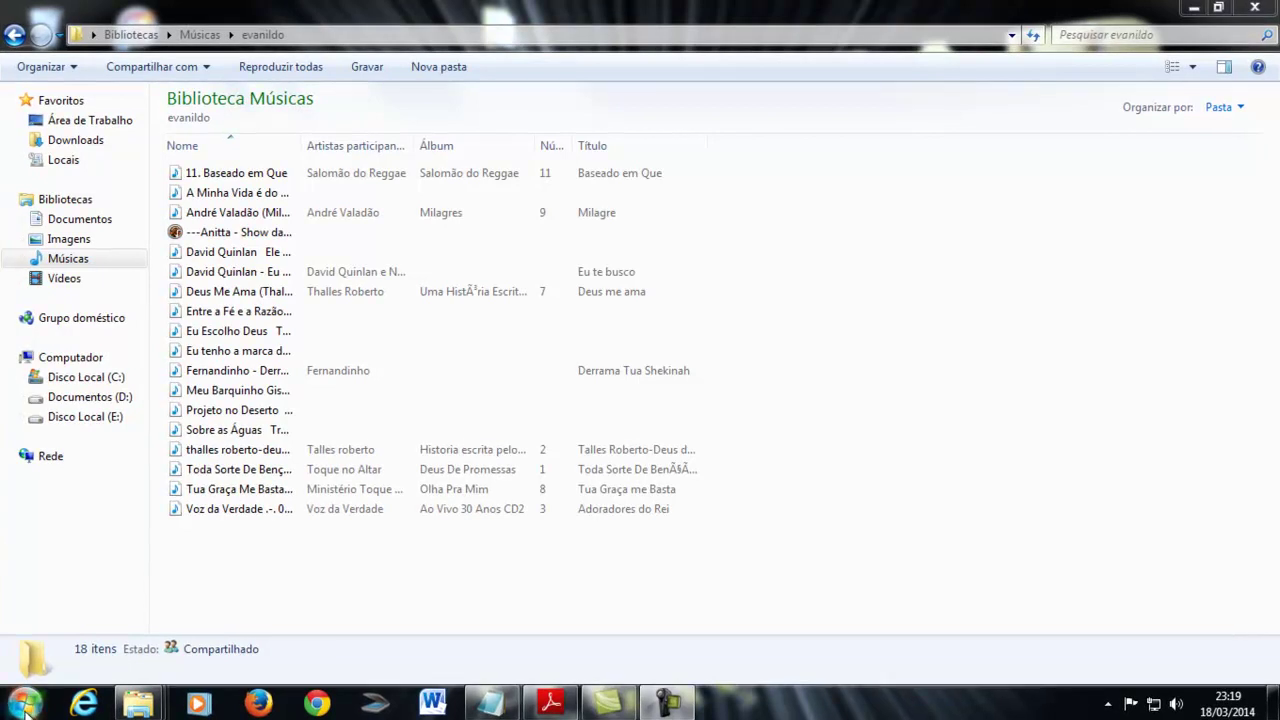
Launch CorelDRAW X6 from the Start menu's CorelDRAW Graphics Suite X6 folder.
left_click(24, 704)
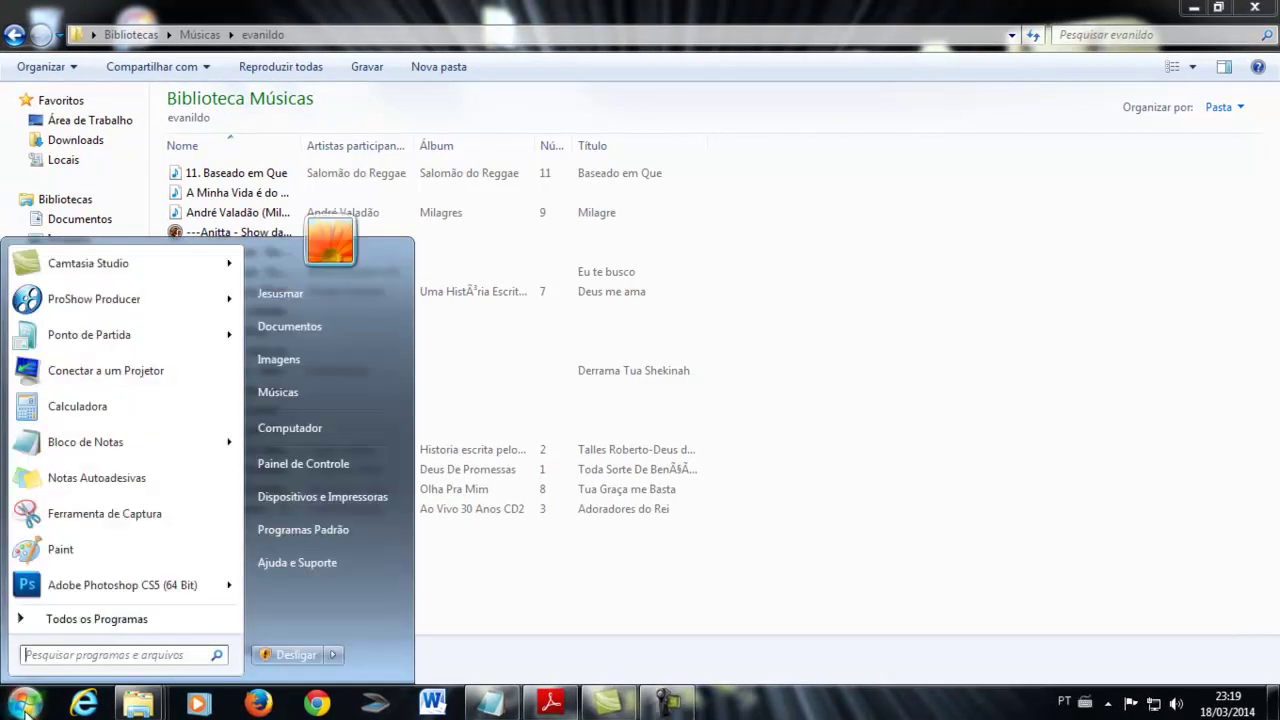
left_click(72, 620)
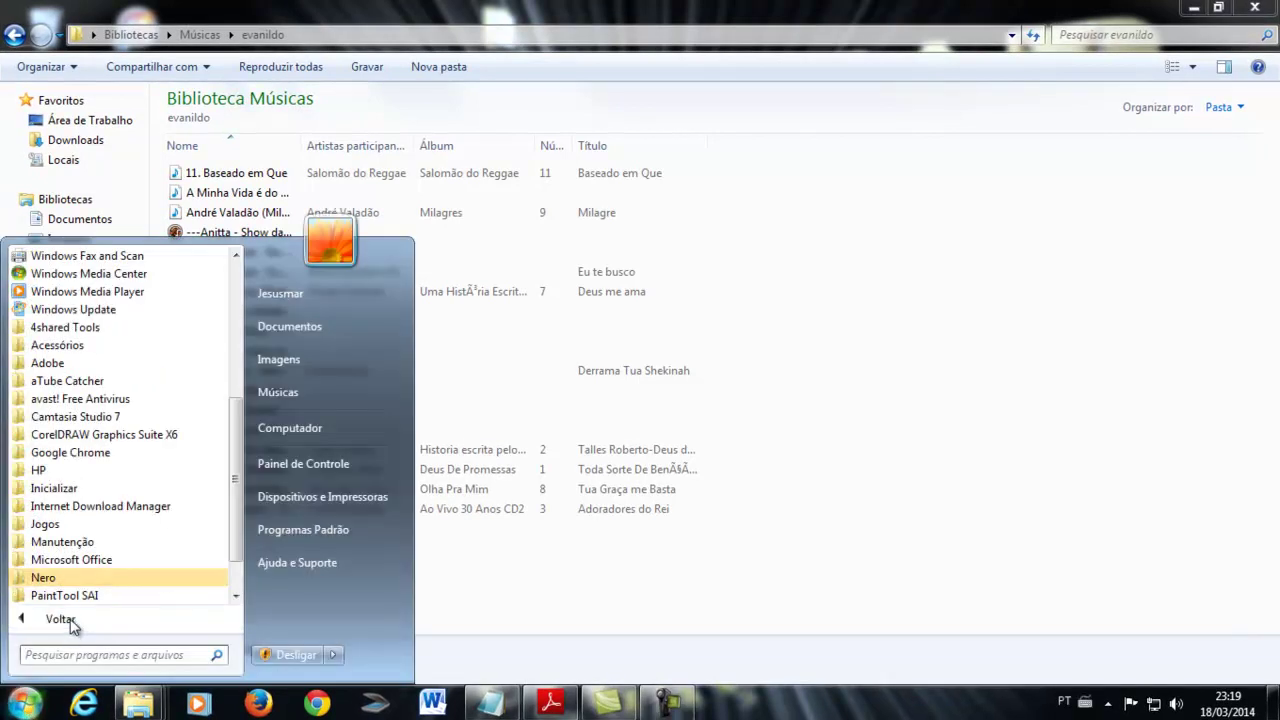
left_click(46, 436)
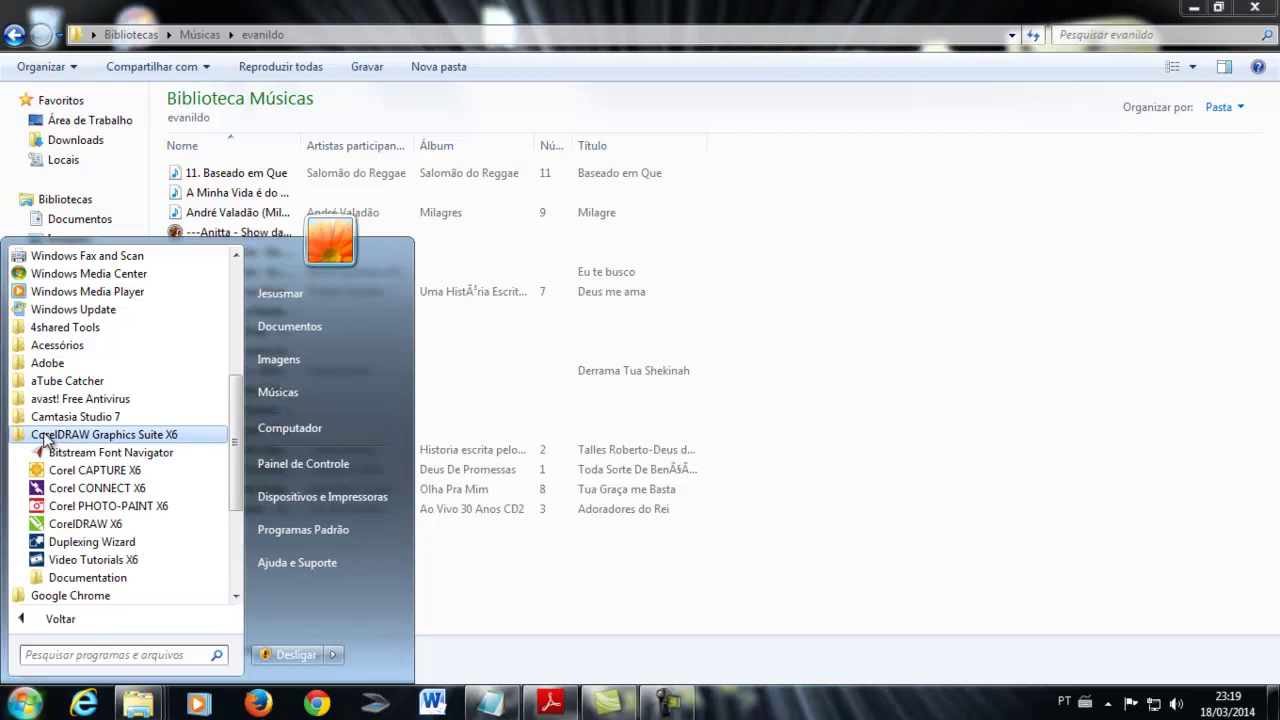
left_click(58, 524)
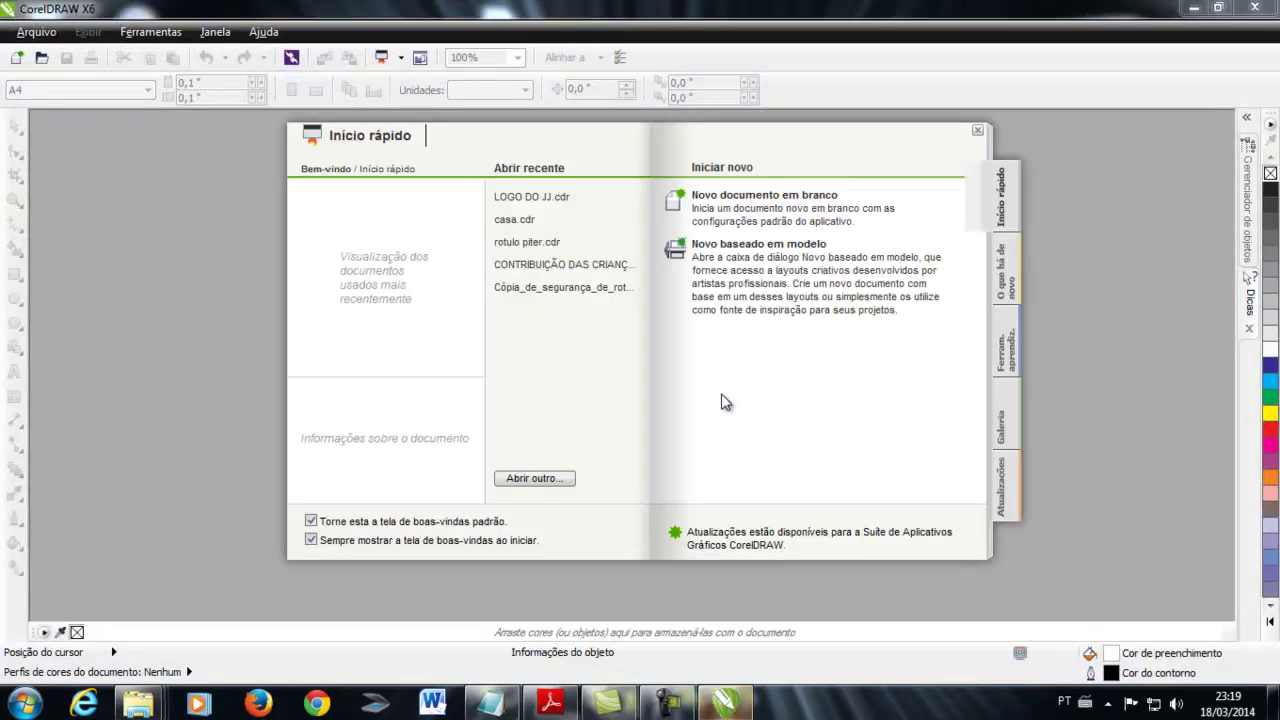
Create a new blank A4 portrait document, Sem título-1 (210 × 297 mm).
left_click(755, 197)
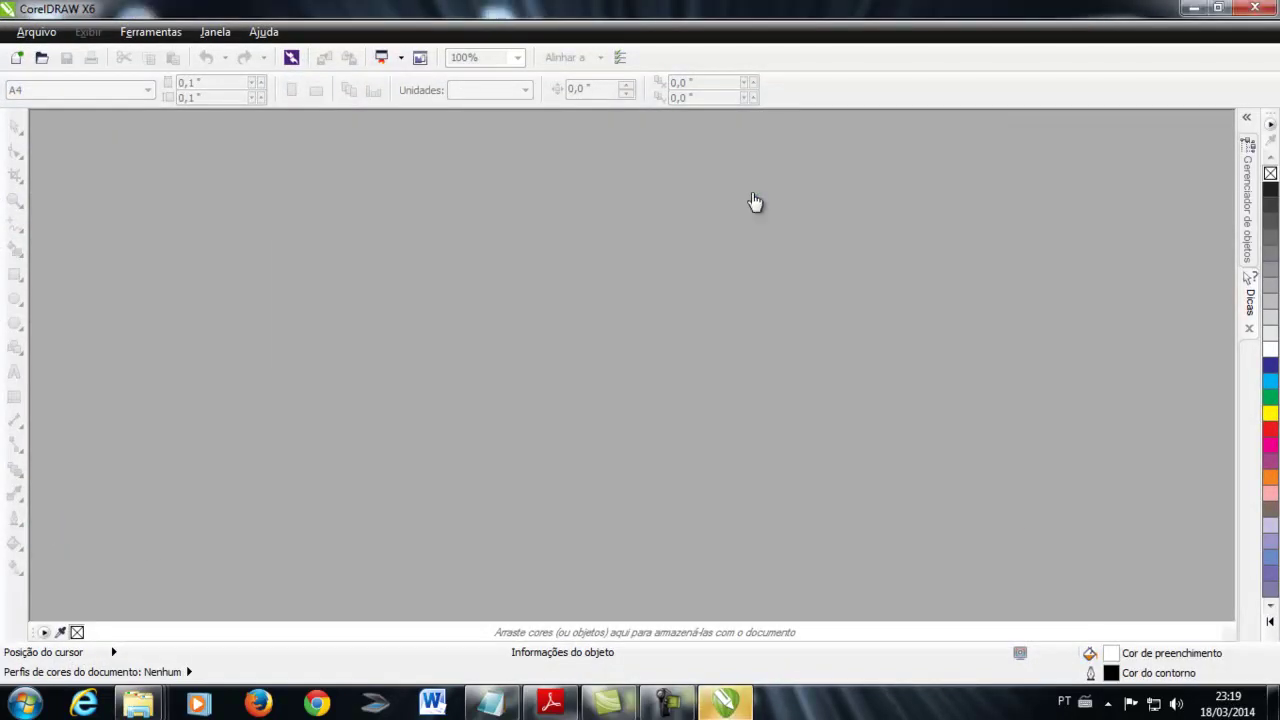
left_click(640, 534)
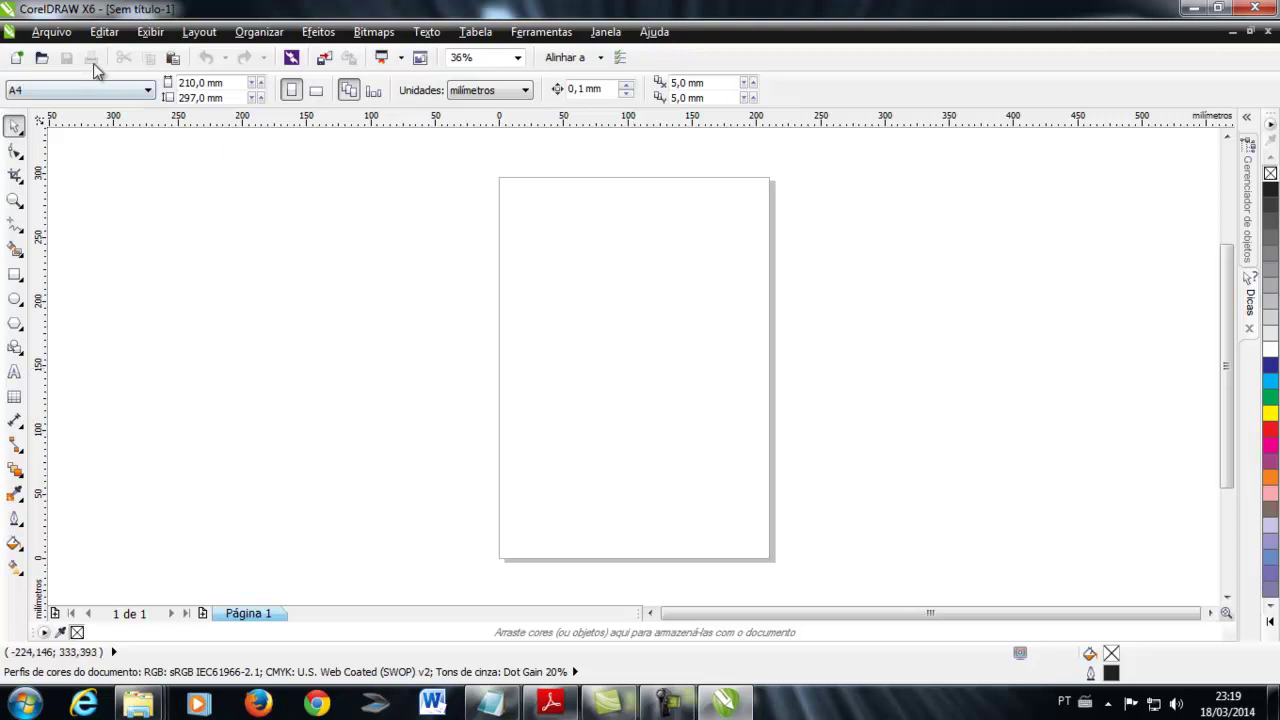
left_click(48, 36)
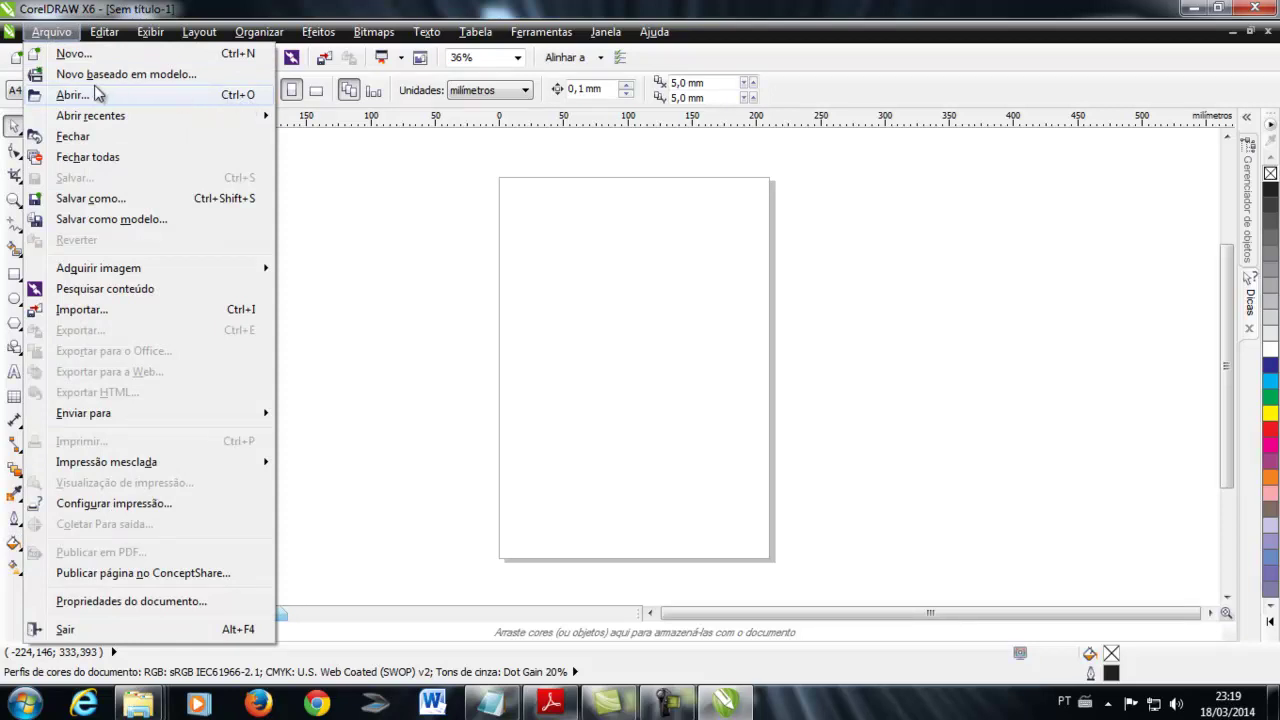
Open the NOVA PLACA JJD backup sign file from the Documents library.
left_click(66, 97)
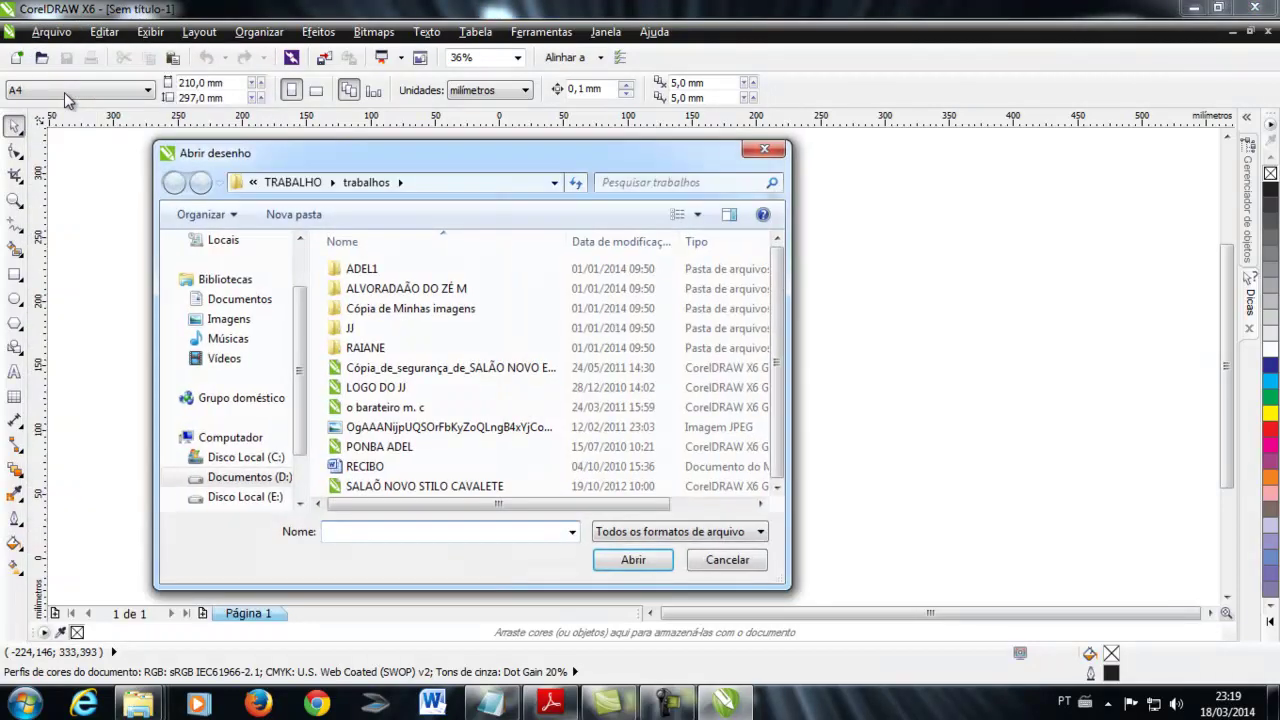
left_click(257, 303)
left_click_drag(781, 351, 784, 436)
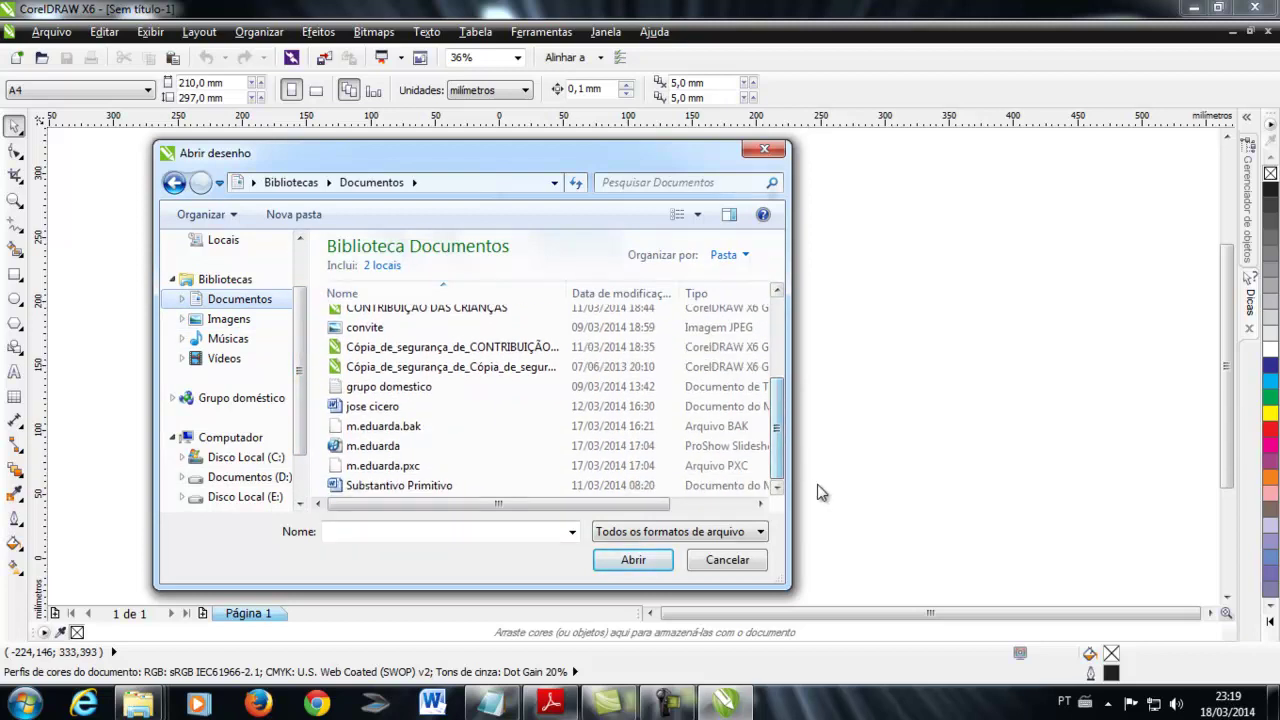
left_click(388, 372)
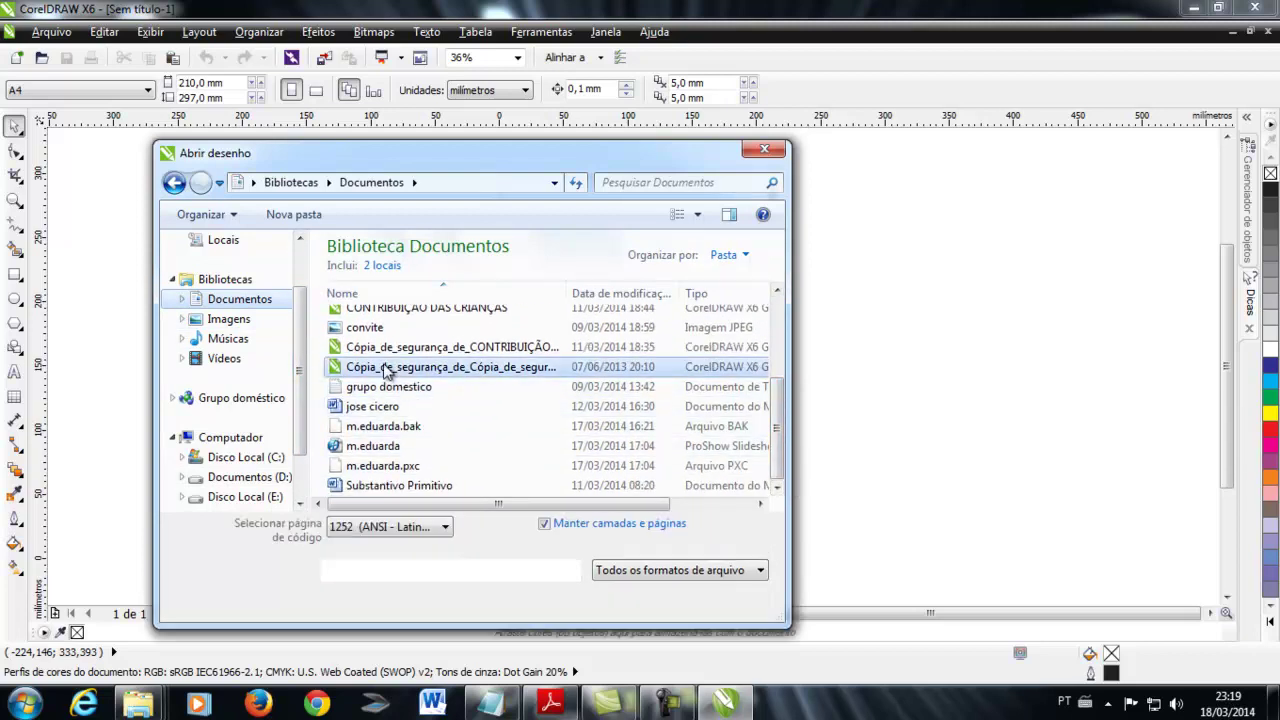
left_click(626, 599)
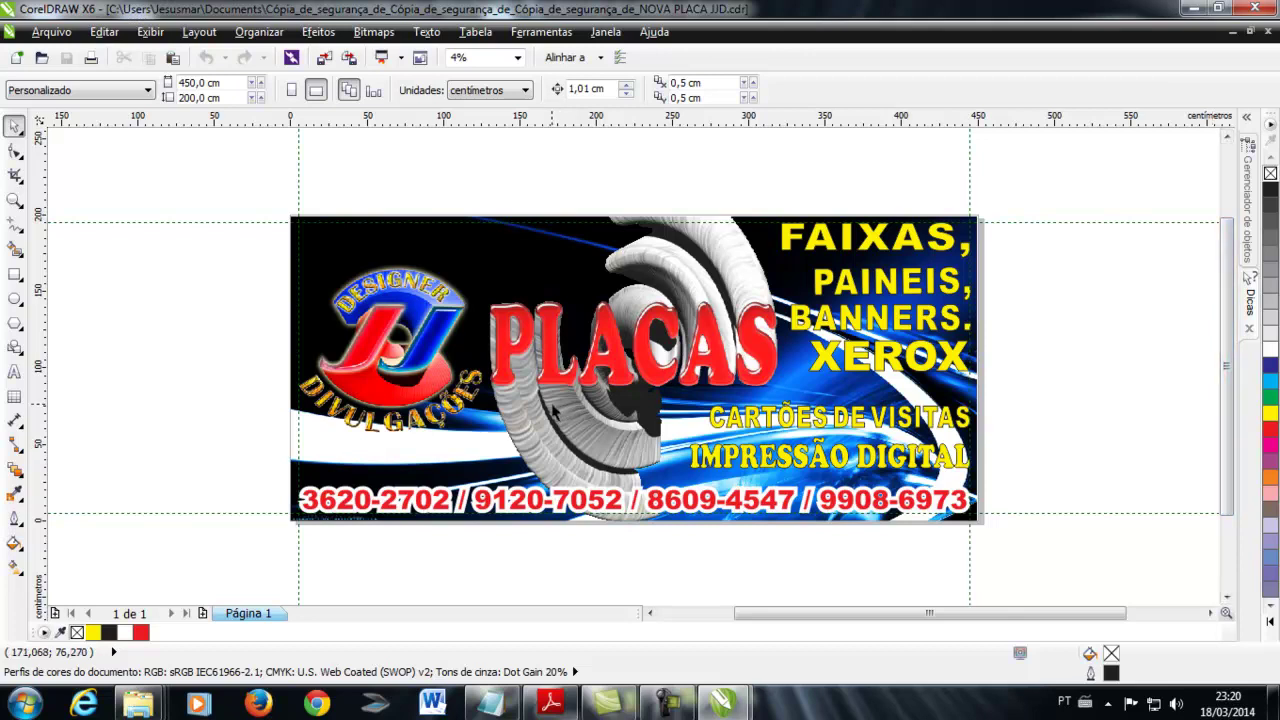
left_click(49, 33)
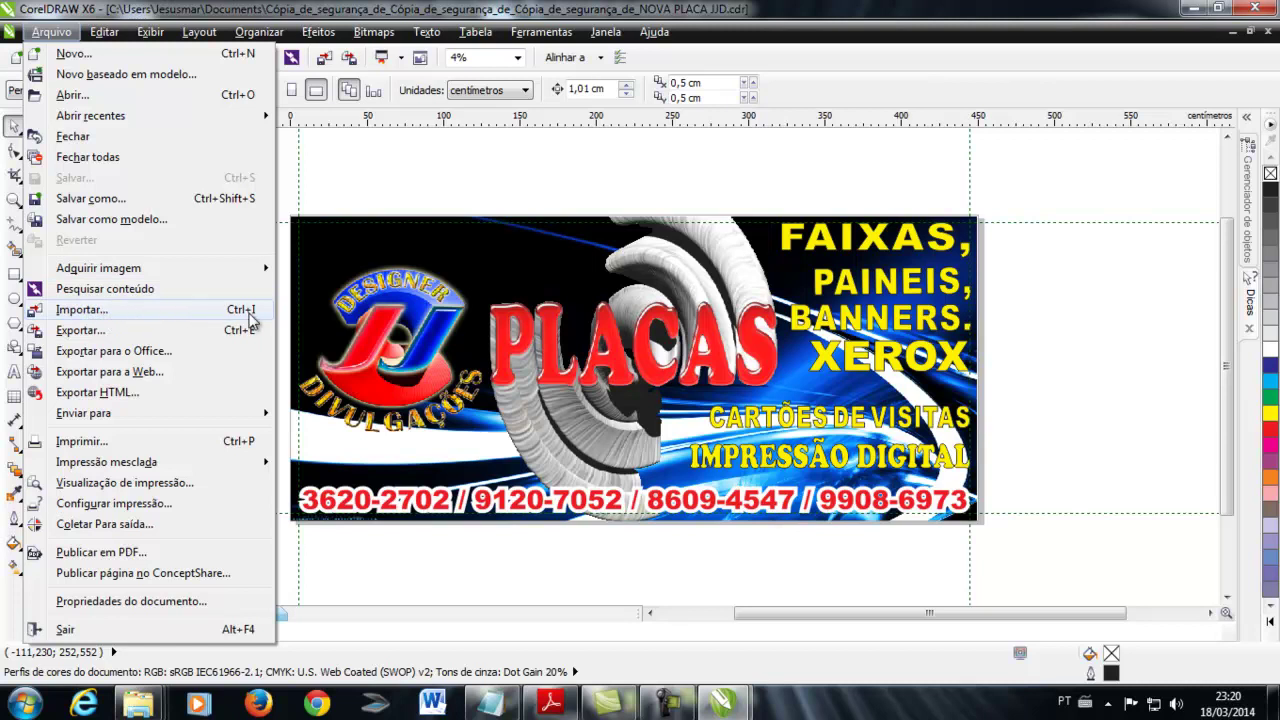
Select the lake photo images (5) from the A nova gerusalem folder for import.
left_click(103, 313)
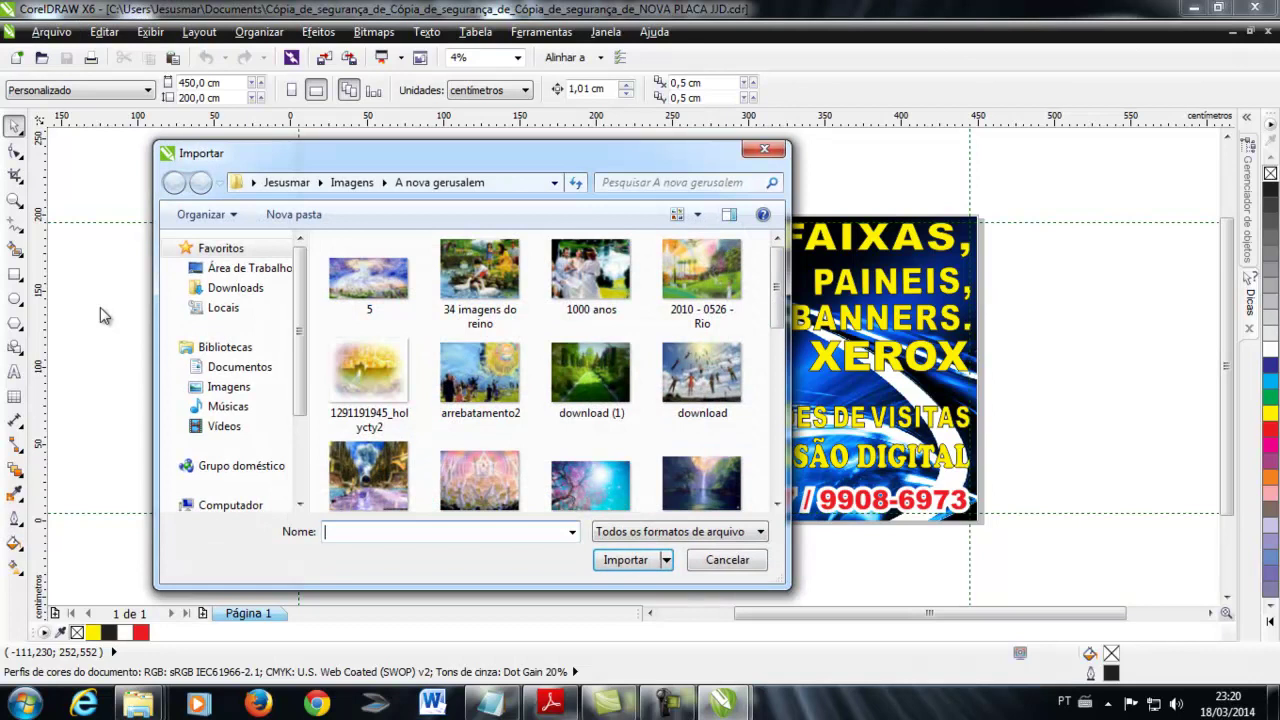
scroll(600, 300, "down", 2)
scroll(590, 290, "down", 2)
scroll(590, 300, "down", 2)
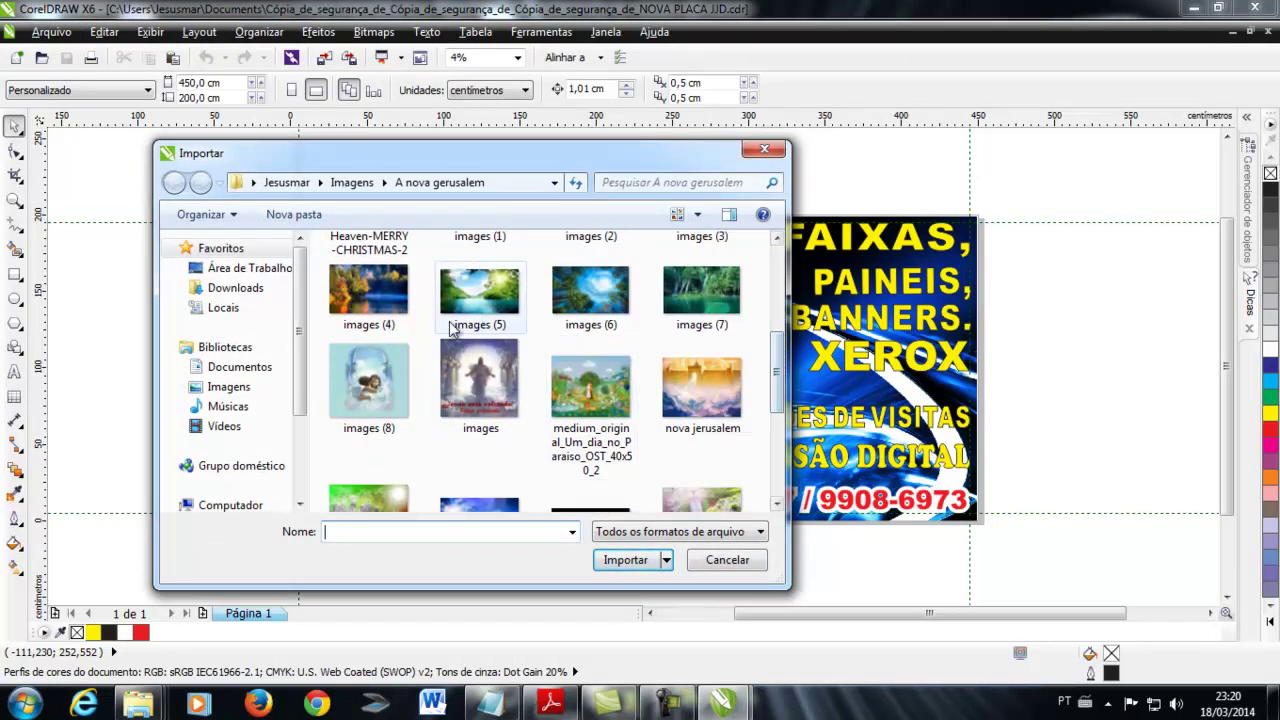
left_click(483, 294)
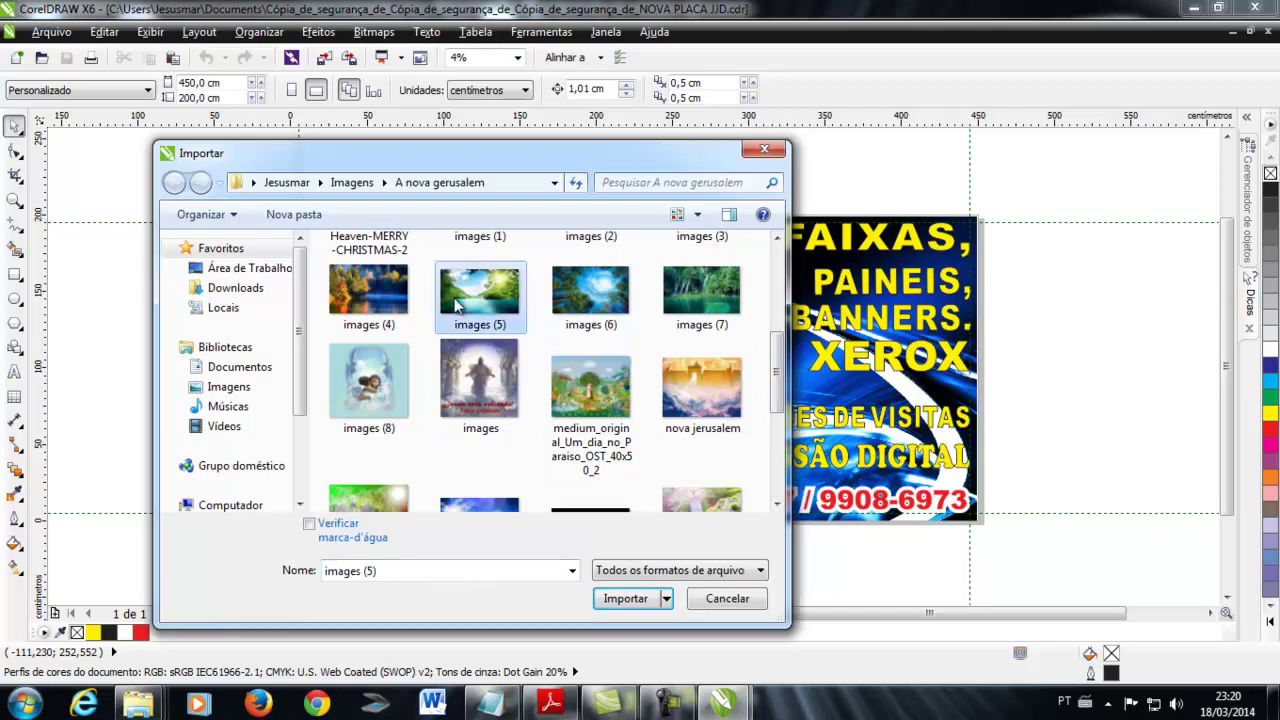
left_click(622, 600)
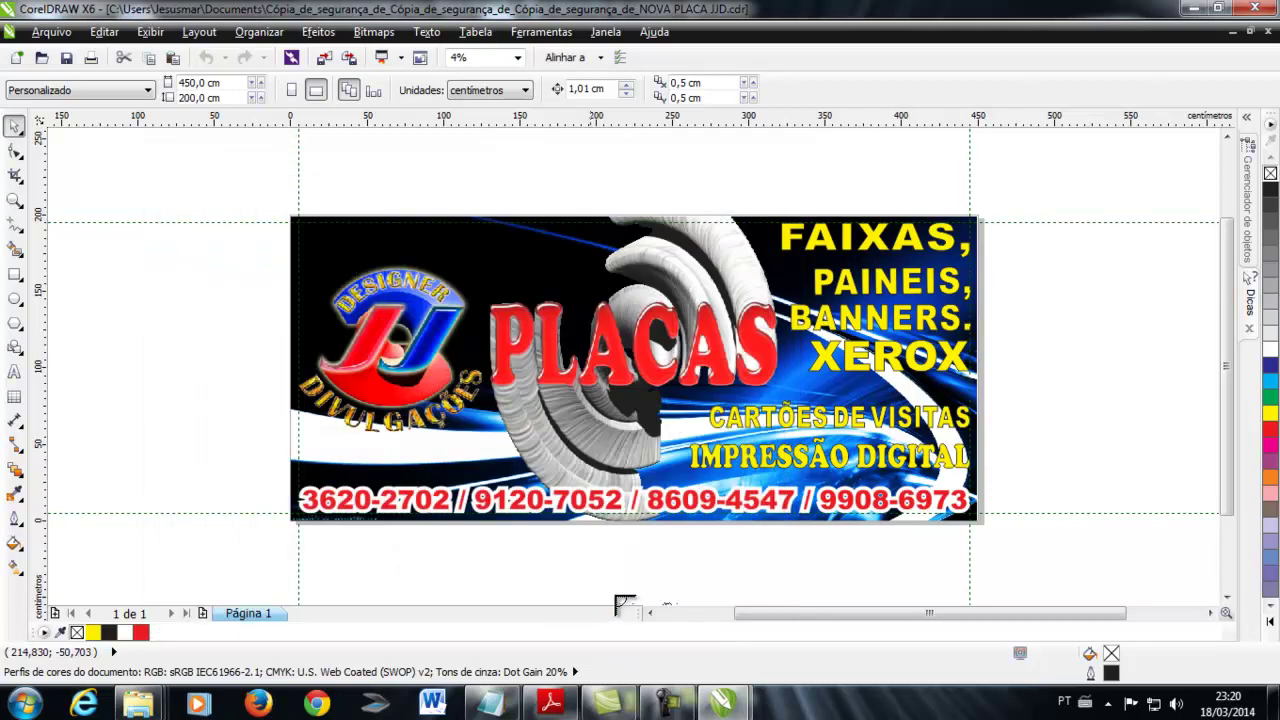
Place the imported lake photo on the canvas and enlarge it.
left_click(244, 166)
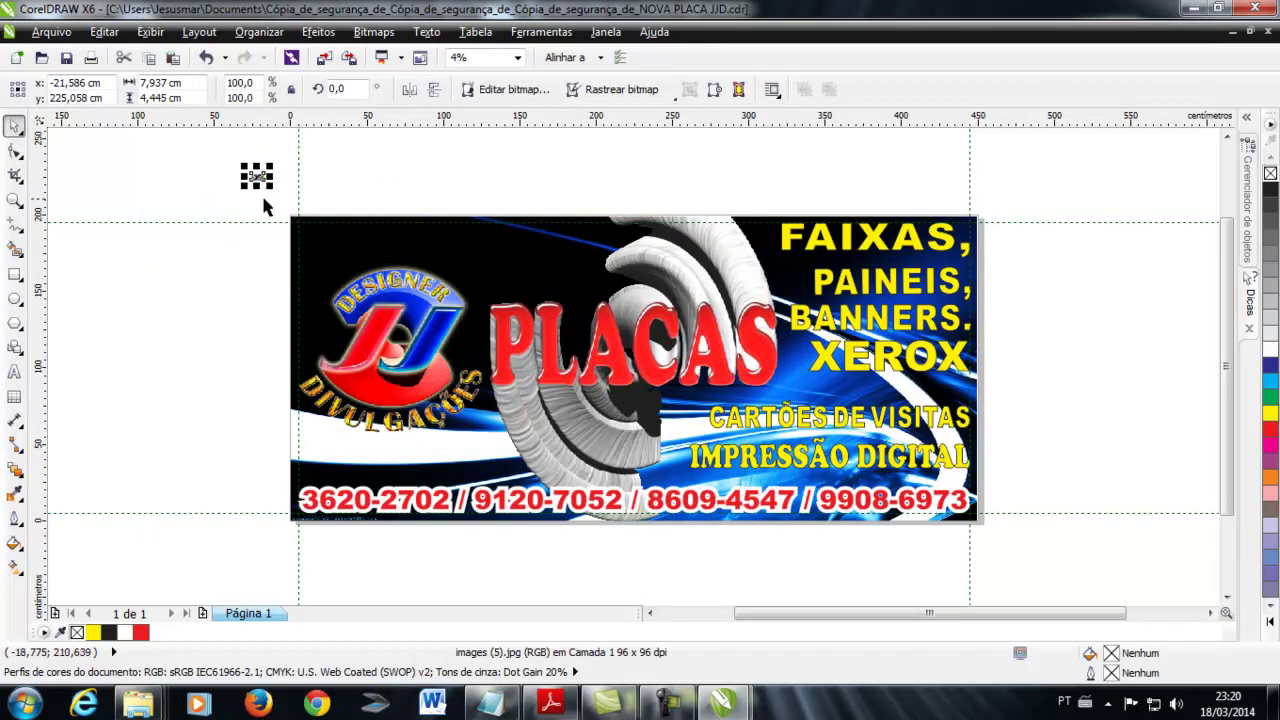
left_click_drag(270, 186, 689, 506)
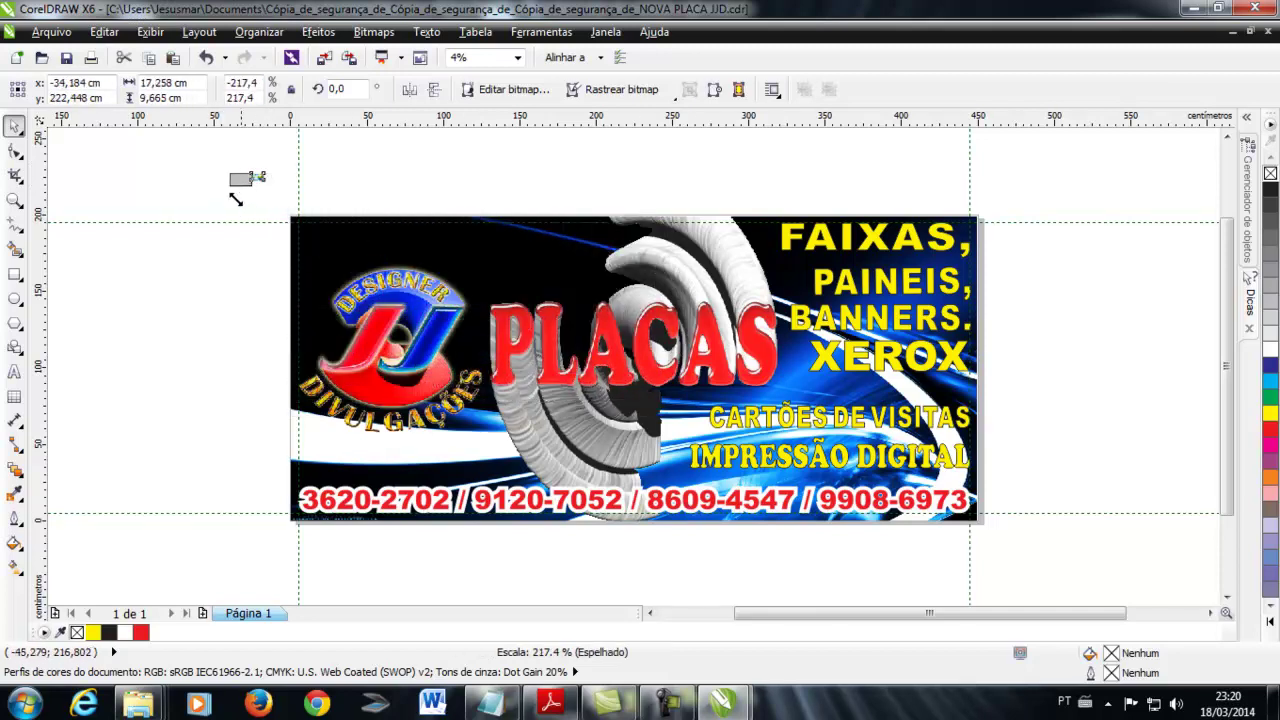
left_click_drag(689, 506, 572, 352)
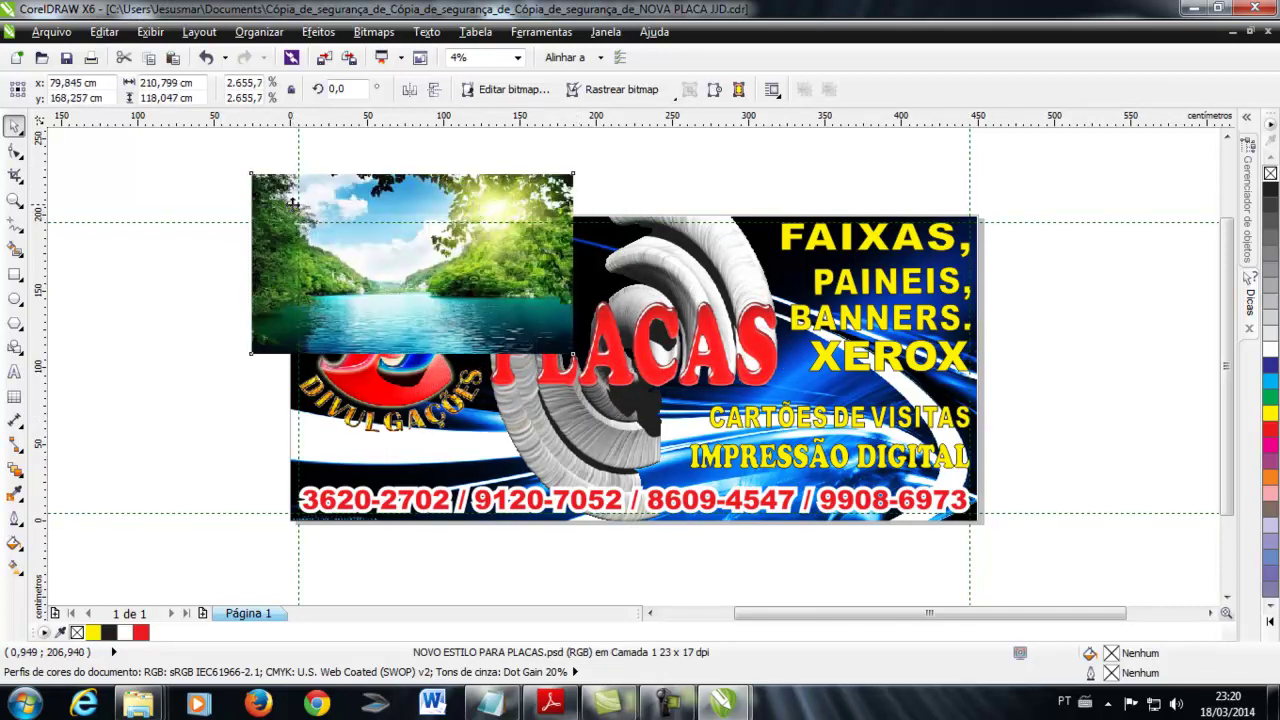
left_click(256, 181)
left_click(252, 178)
Reposition the lake photo beside the sign, sized to 187.311 × 104.894 cm.
left_click_drag(246, 168, 216, 151)
mouse_move(572, 352)
left_mouse_down()
mouse_move(325, 332)
mouse_move(344, 344)
left_mouse_up()
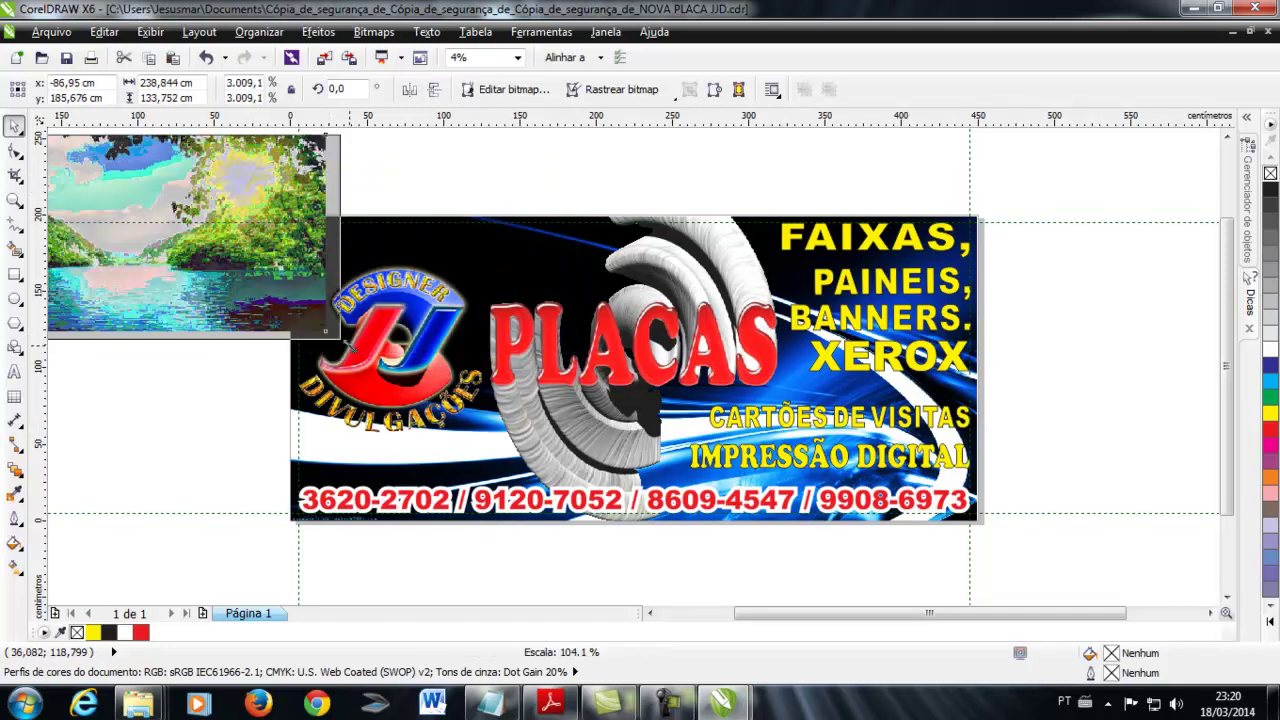
scroll(343, 343, "up", 1)
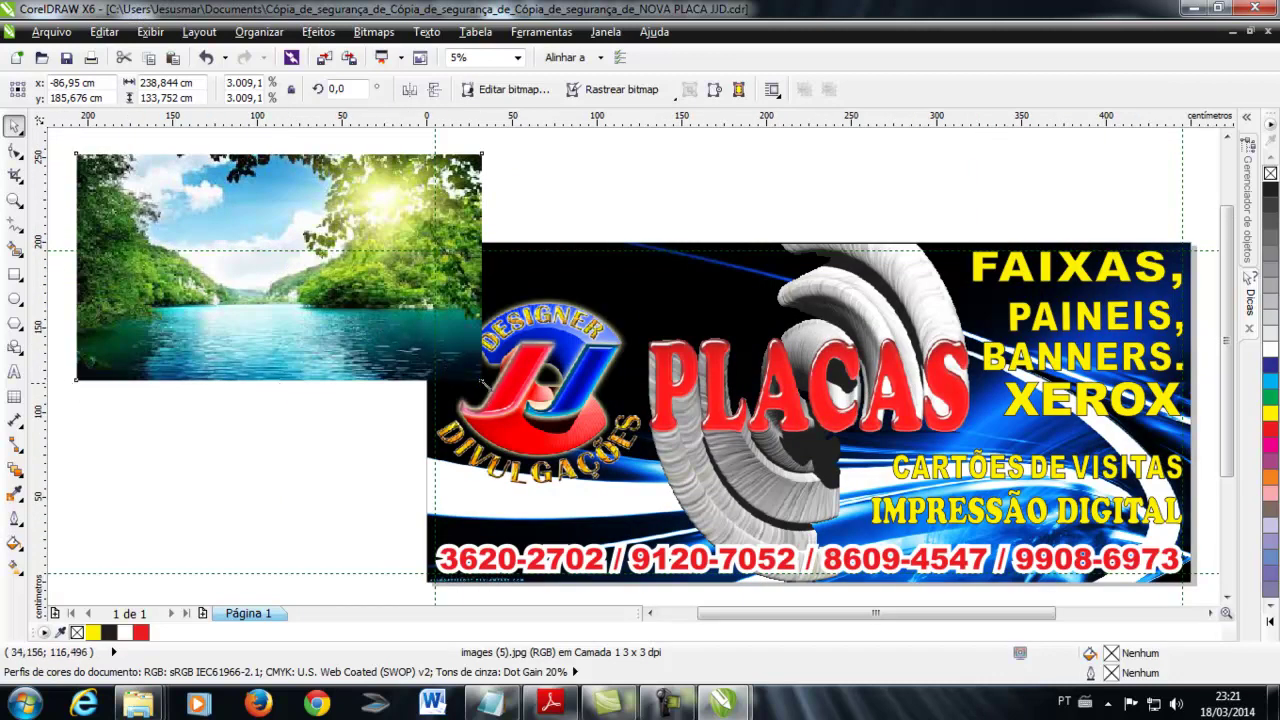
left_click_drag(482, 385, 394, 331)
key("Escape")
left_click_drag(380, 232, 394, 328)
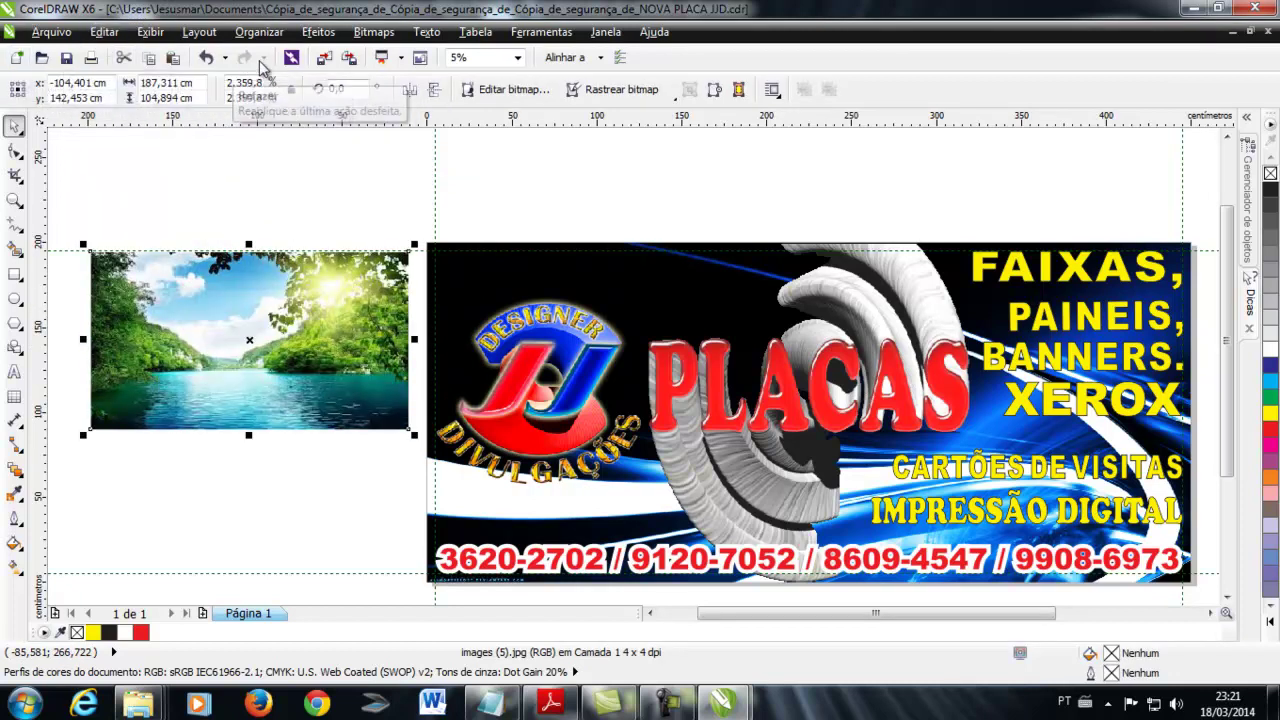
Choose the garden path photo download (1).jpg for import.
left_click(324, 60)
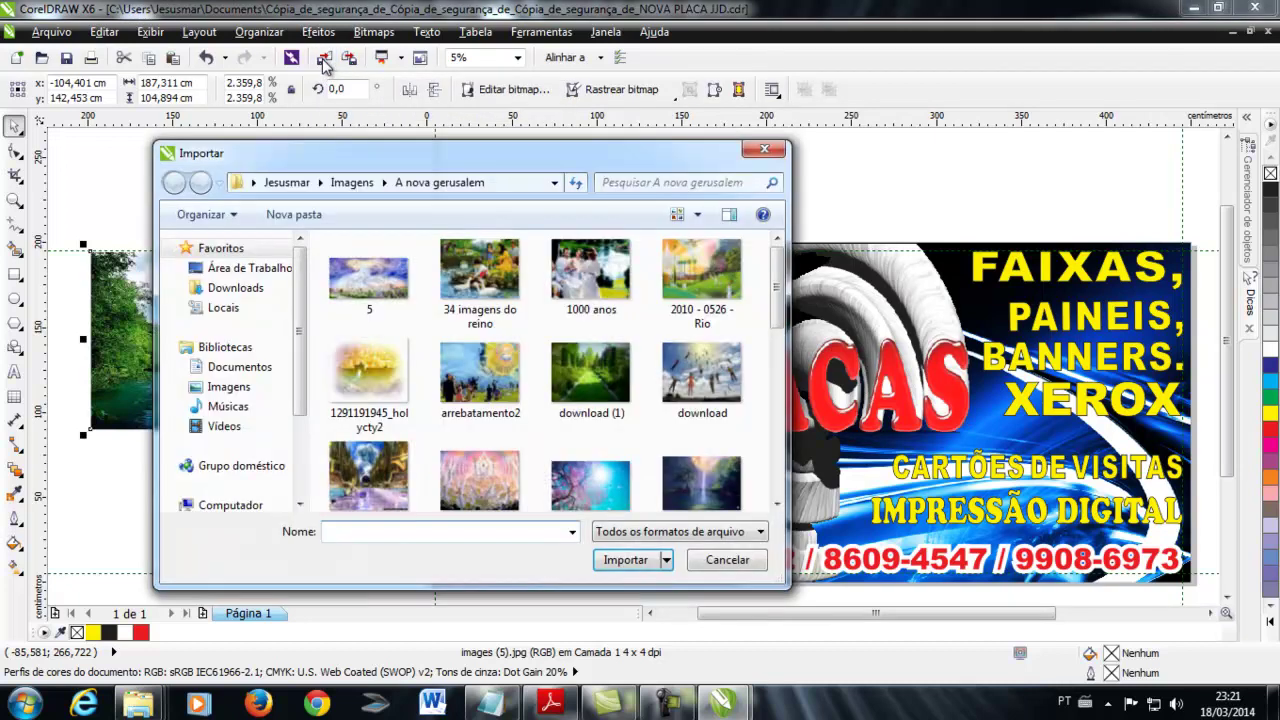
left_click(601, 390)
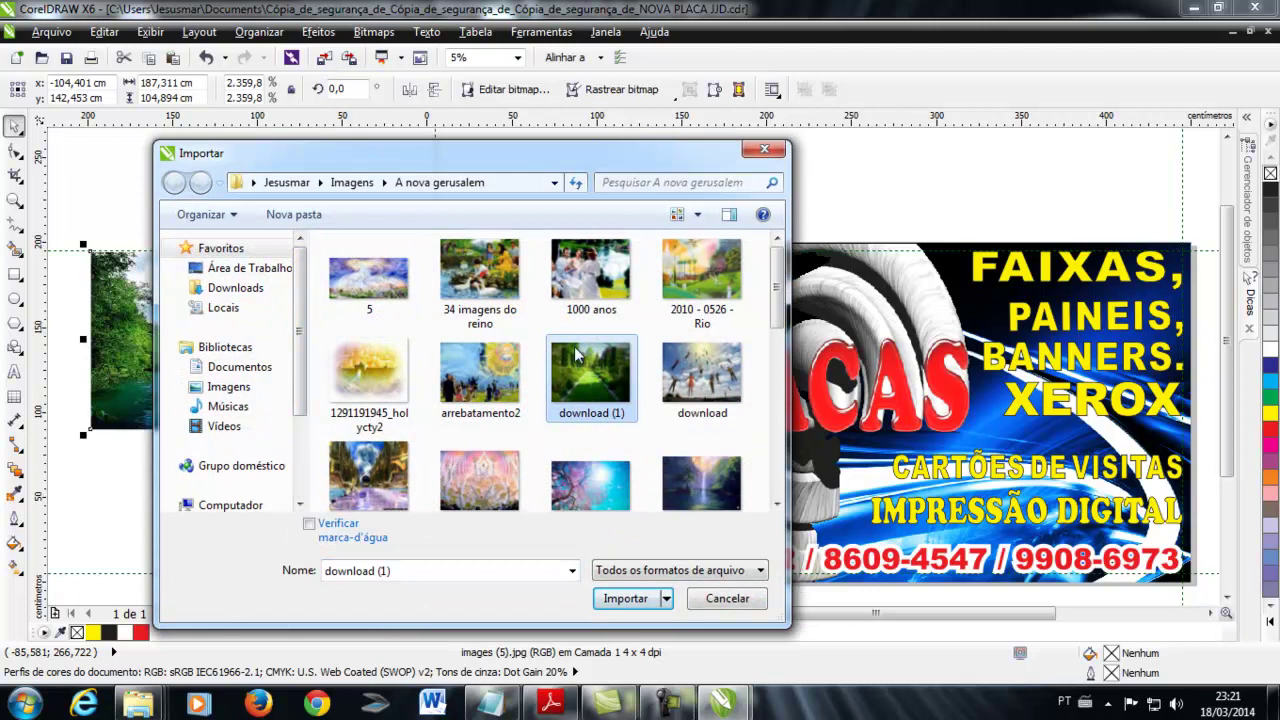
left_click_drag(578, 154, 513, 122)
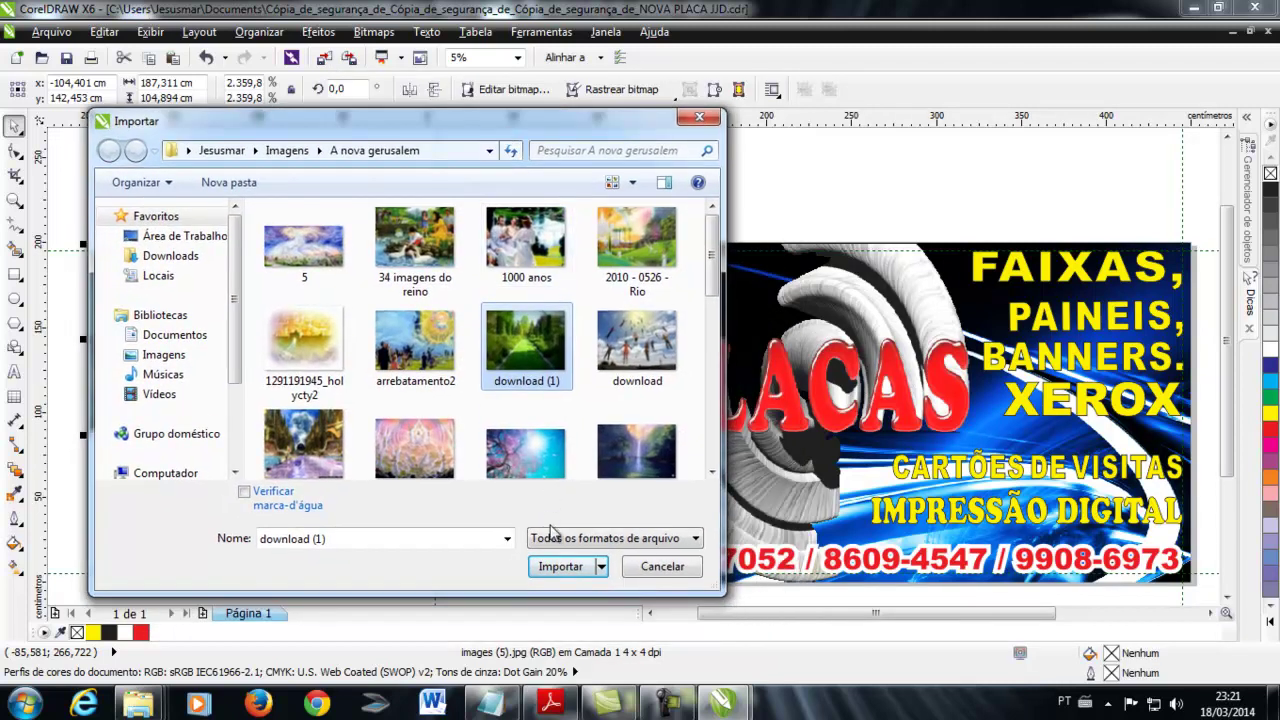
left_click(563, 566)
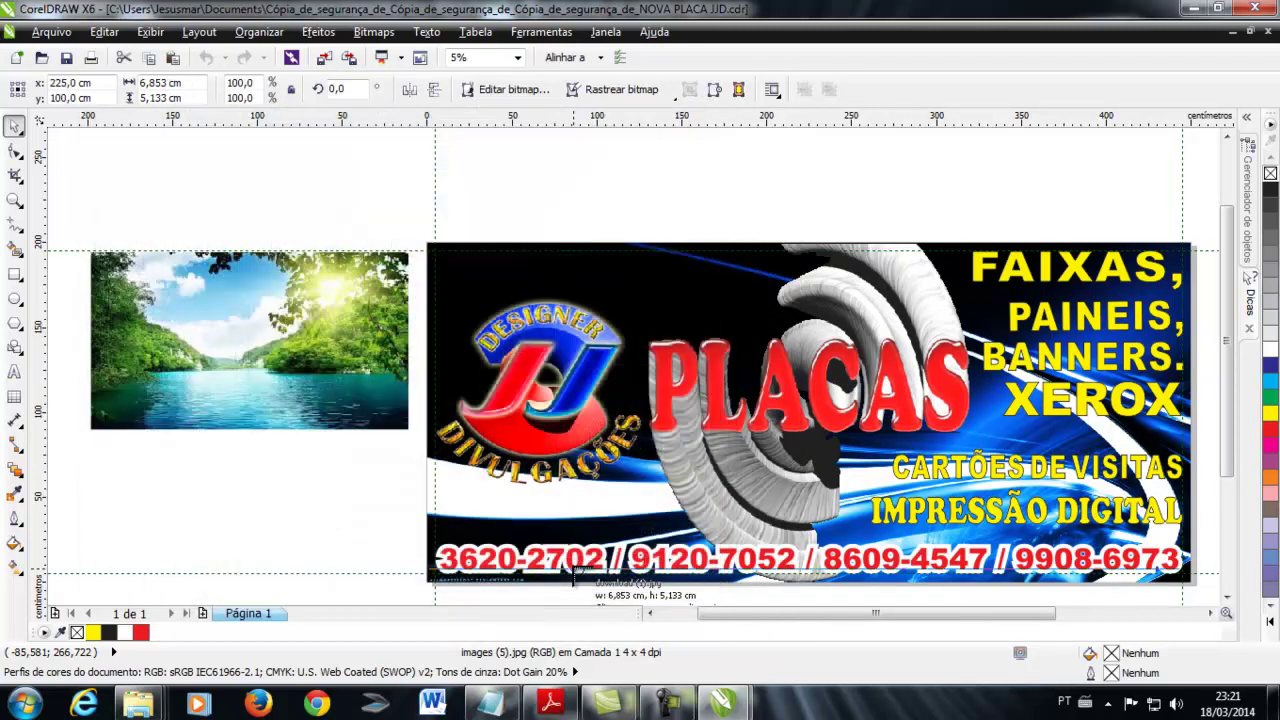
Place the garden path photo on the page and enlarge it over the sign.
left_click(389, 158)
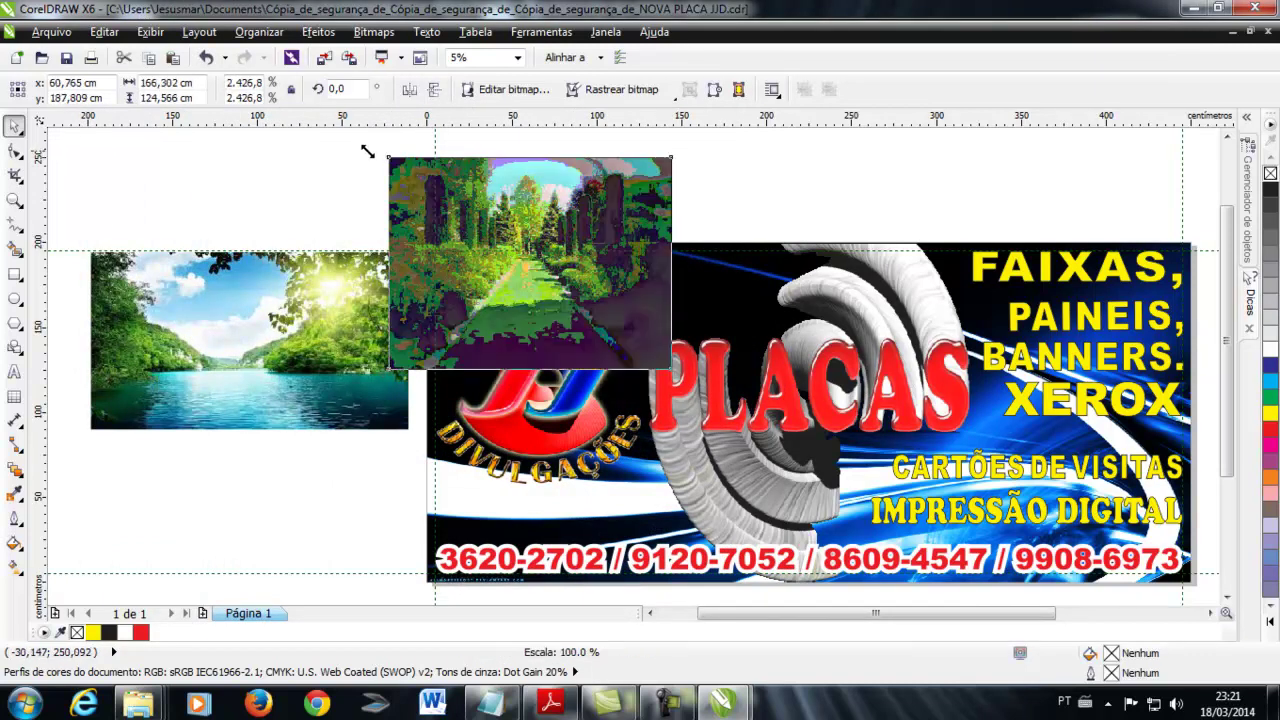
left_click_drag(367, 151, 341, 128)
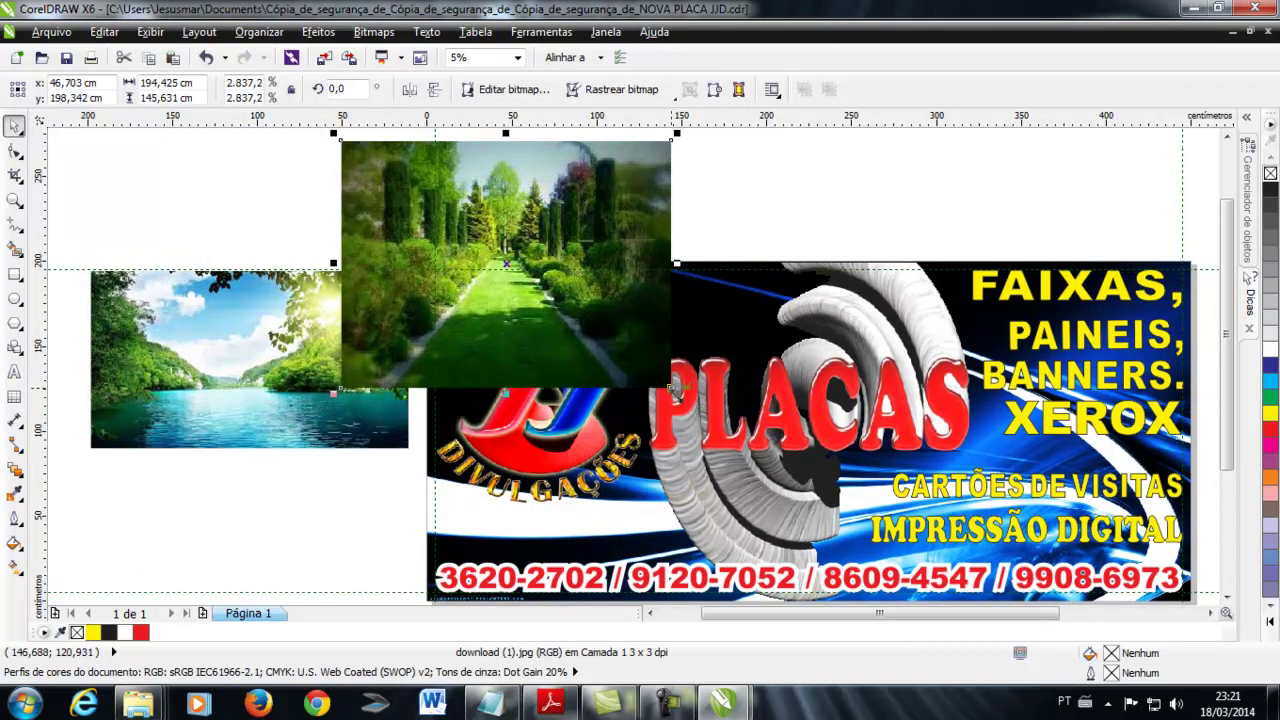
left_click_drag(676, 391, 750, 446)
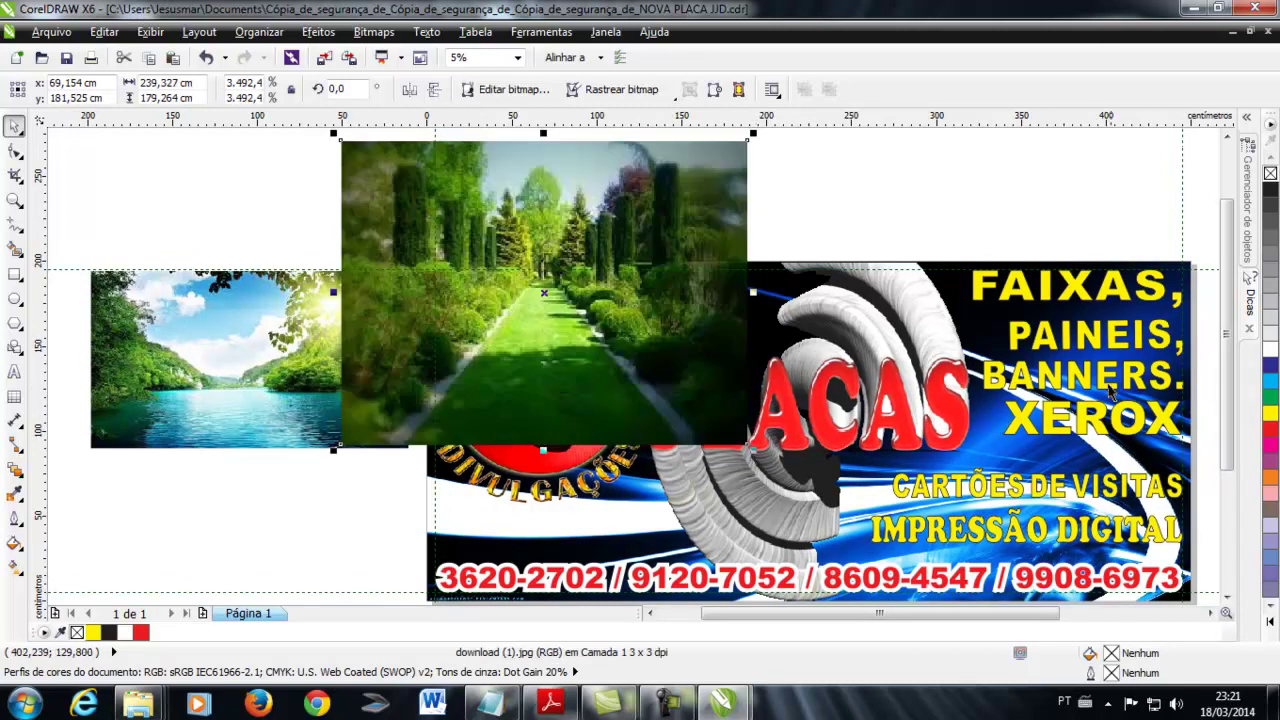
left_click_drag(1235, 382, 1236, 328)
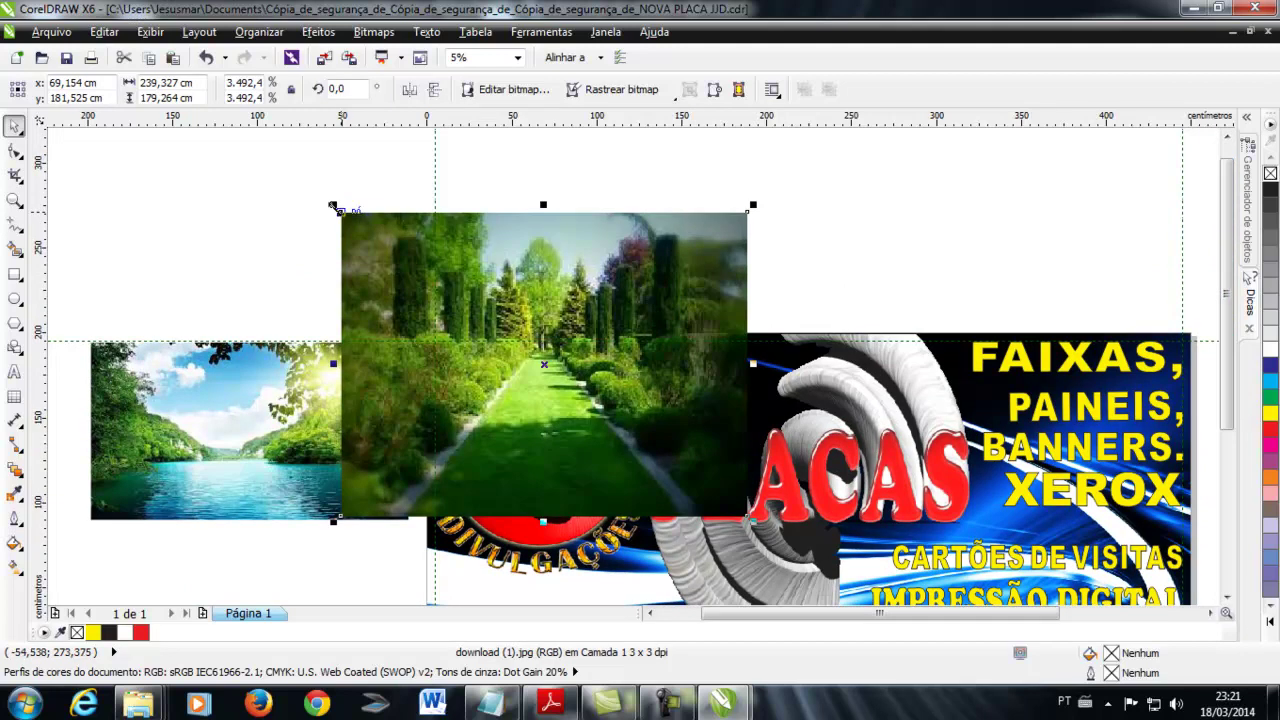
left_click_drag(333, 206, 303, 184)
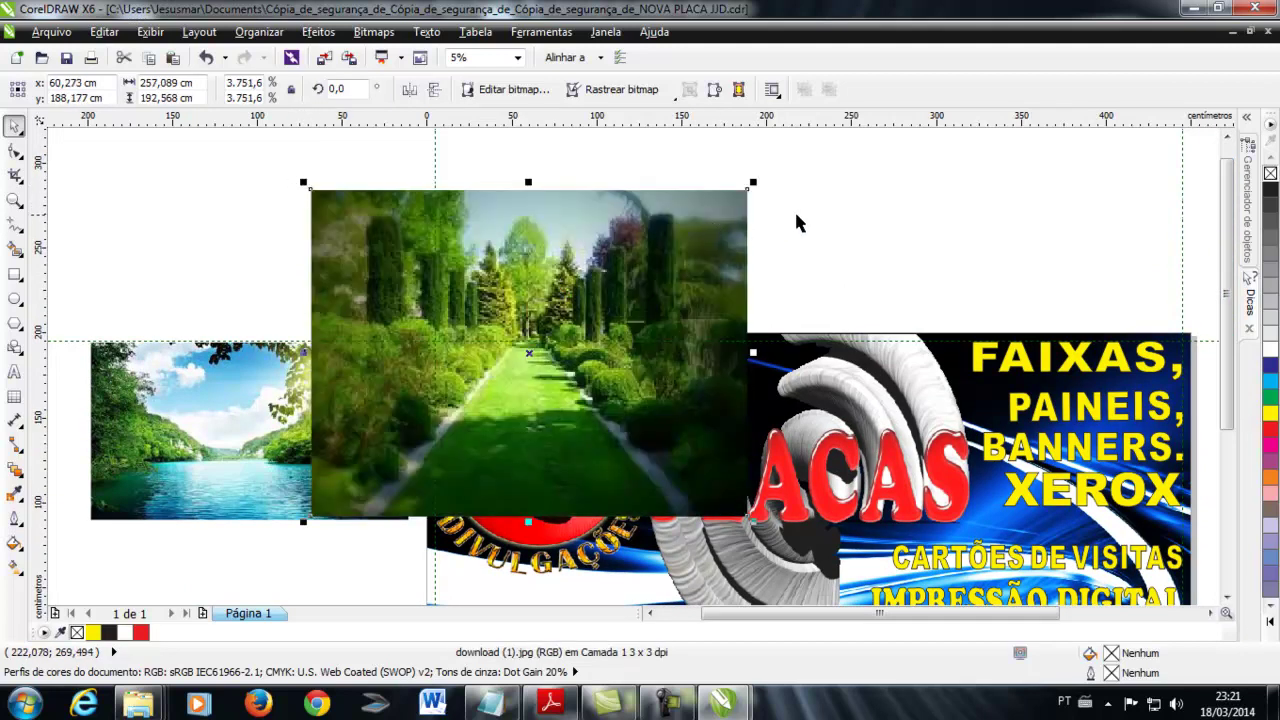
left_click_drag(700, 221, 871, 193)
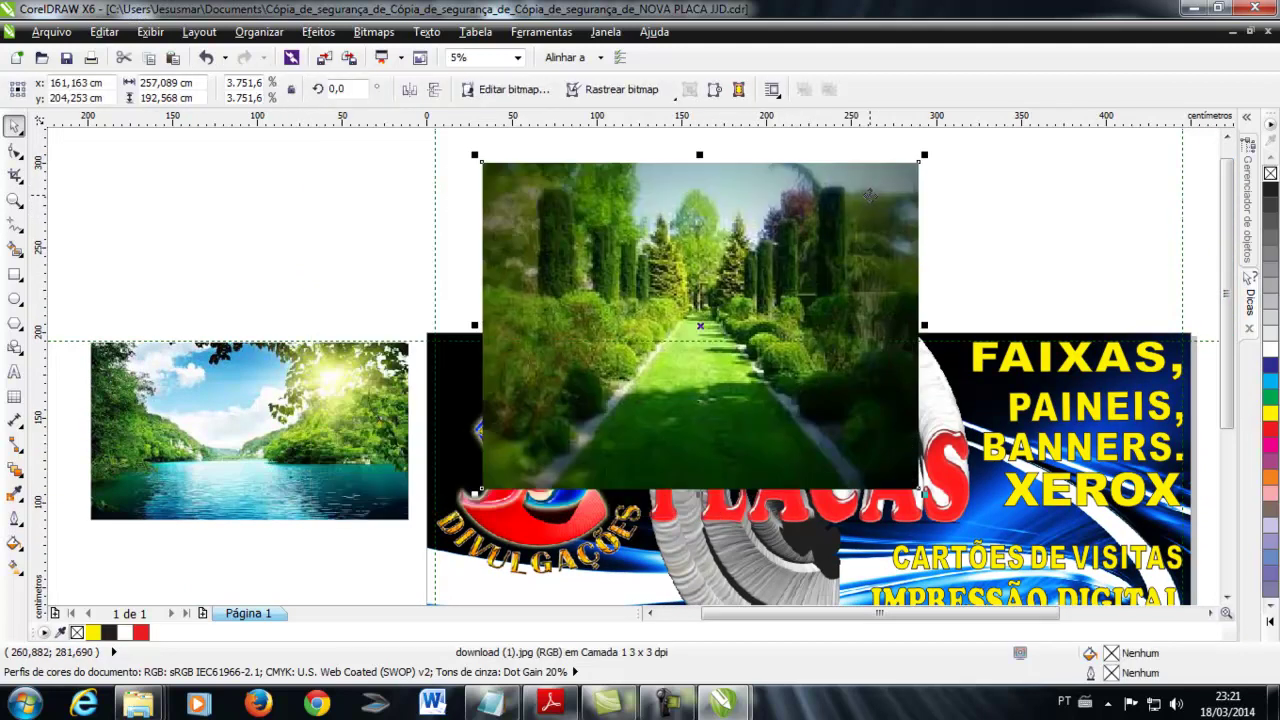
left_click_drag(845, 268, 514, 201)
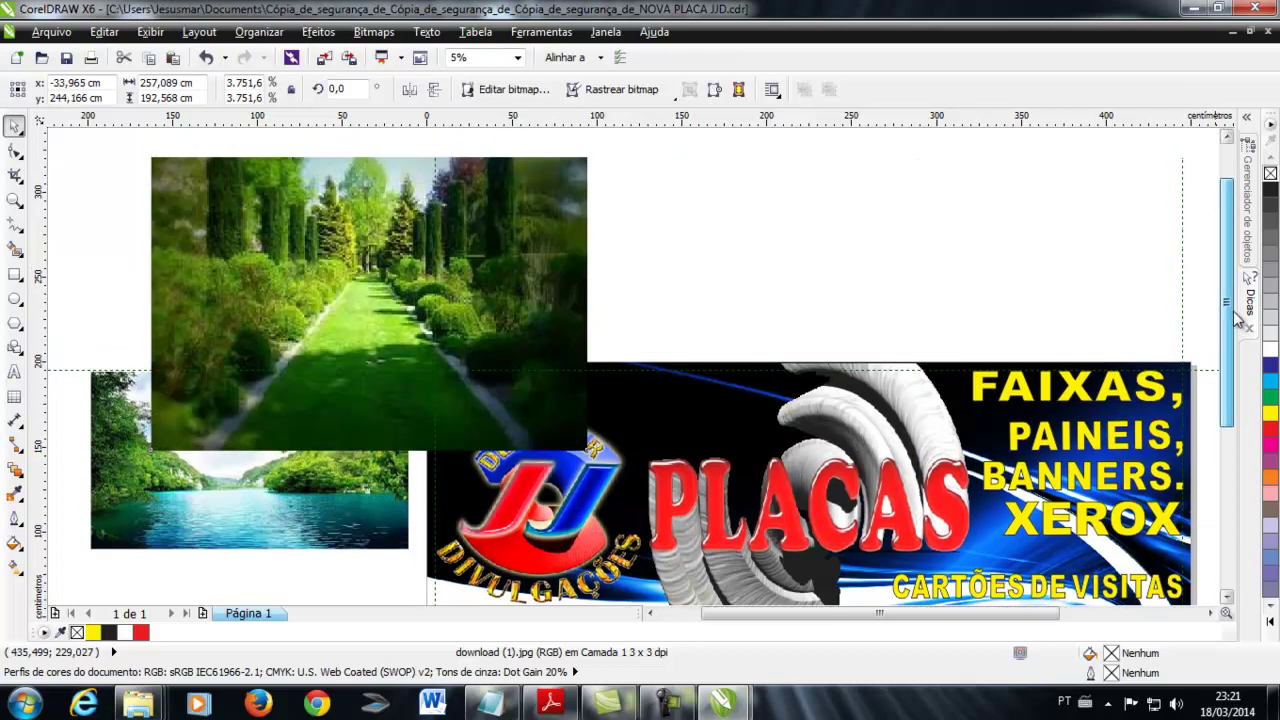
left_click_drag(1230, 334, 1228, 286)
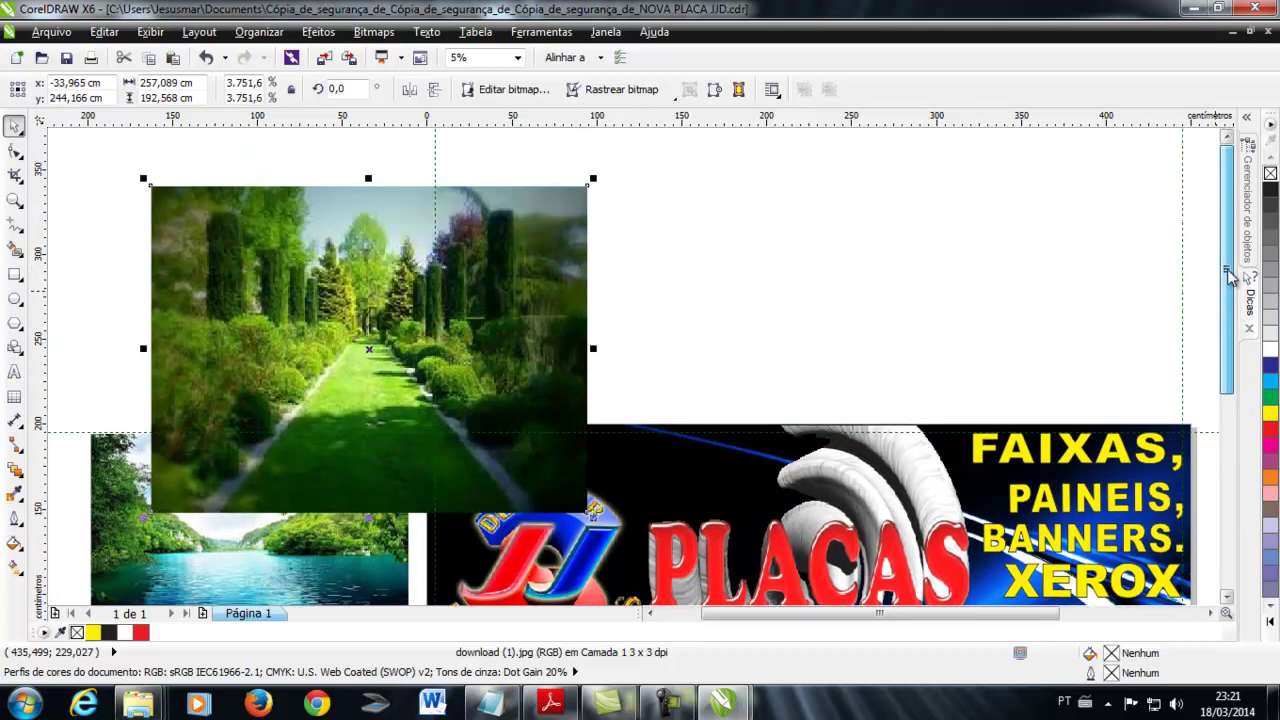
Settle the garden photo at 197.6 × 148.009 cm above the sign; move the lake photo beside it.
left_click(897, 258)
left_click_drag(520, 393, 537, 335)
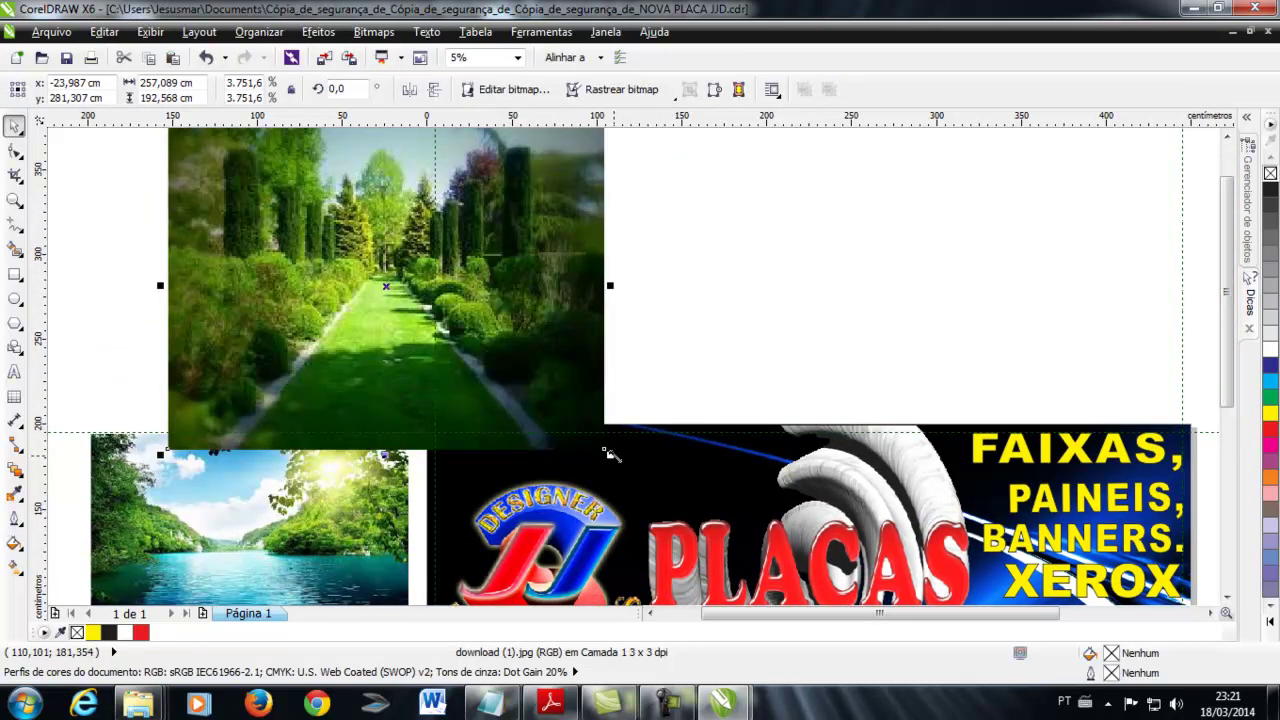
left_click_drag(607, 452, 551, 409)
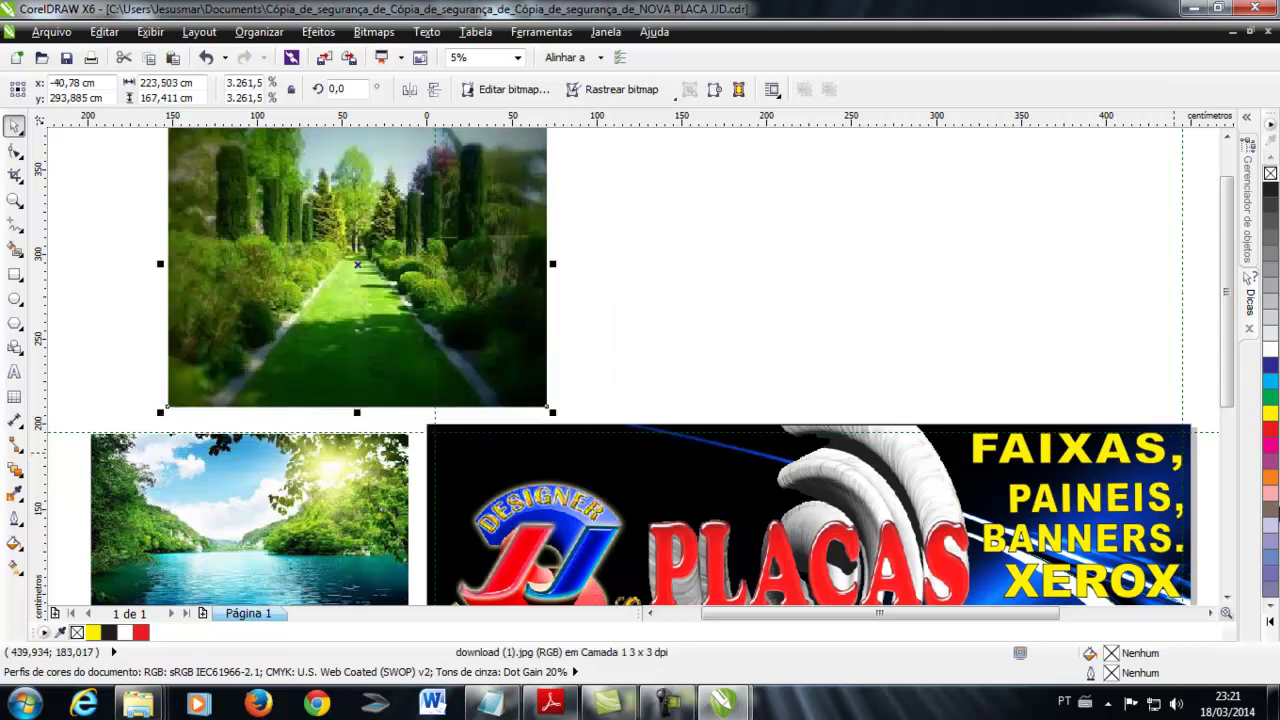
left_click_drag(478, 353, 615, 392)
left_click_drag(682, 186, 650, 222)
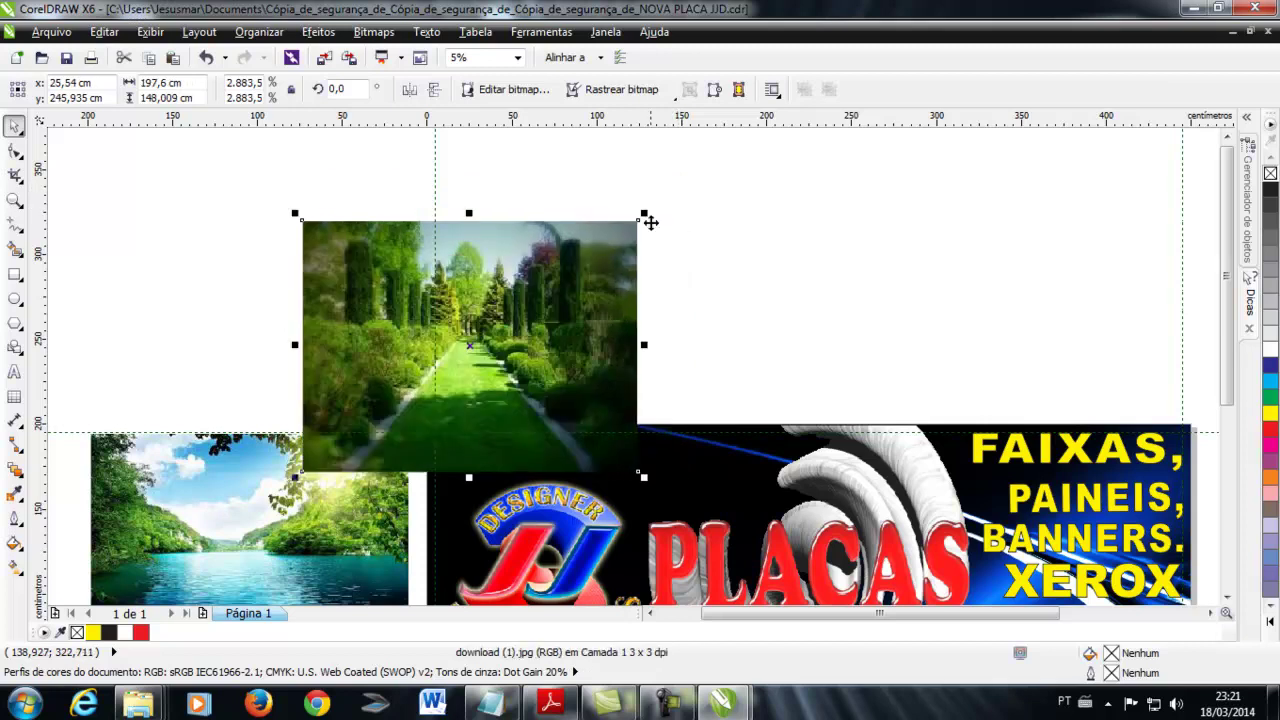
left_click_drag(255, 492, 202, 318)
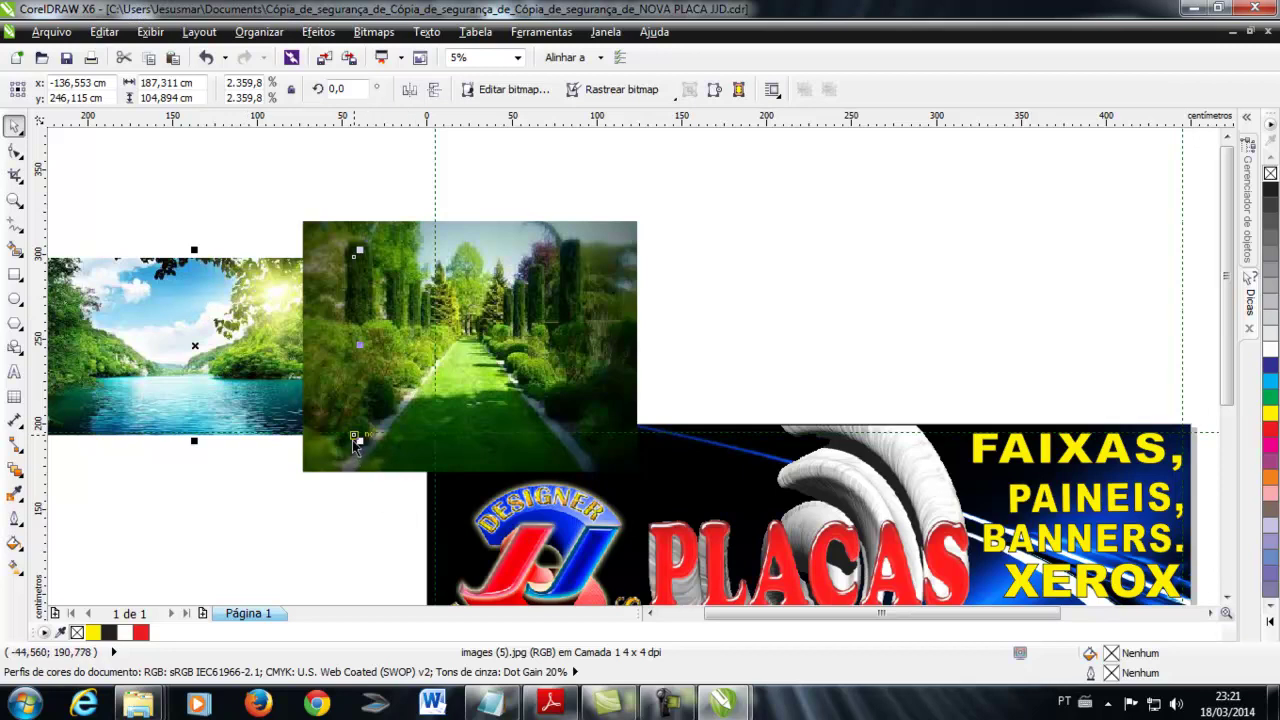
Scale the lake photo up to 324.791 × 181.883 cm, spreading behind the garden photo.
mouse_move(357, 438)
left_mouse_down()
mouse_move(427, 517)
mouse_move(469, 503)
left_mouse_up()
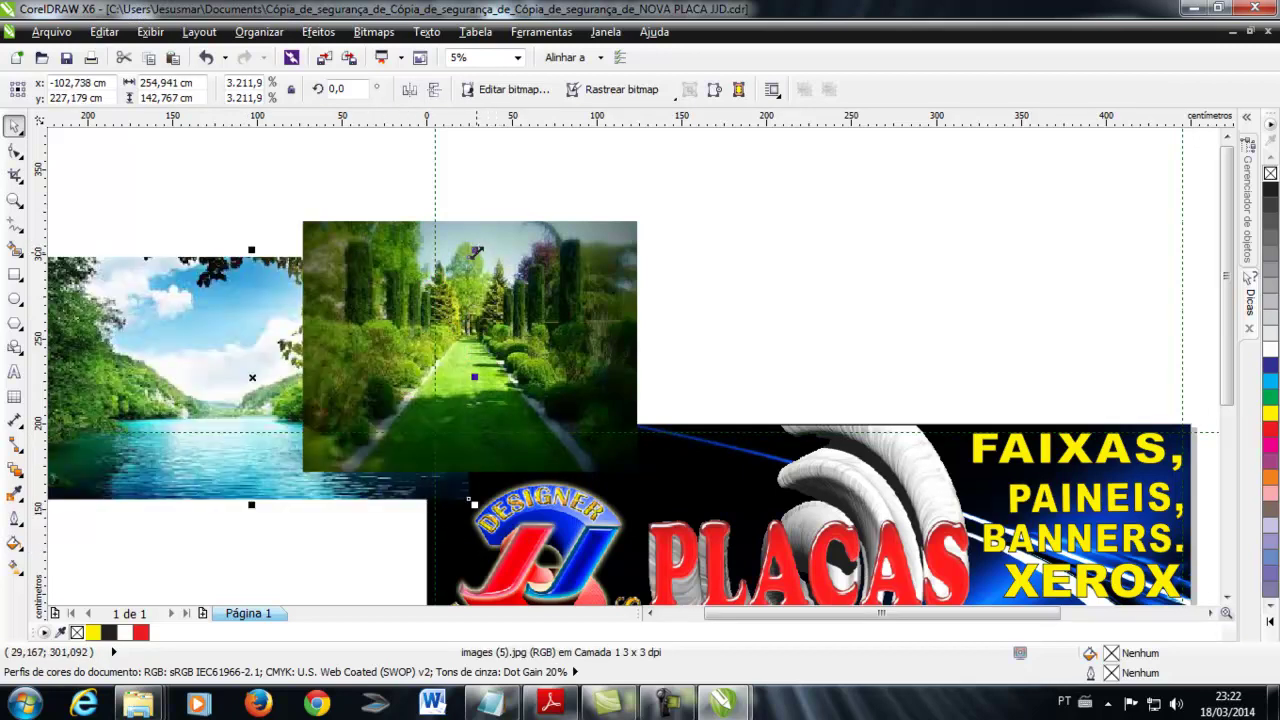
left_click_drag(476, 250, 586, 189)
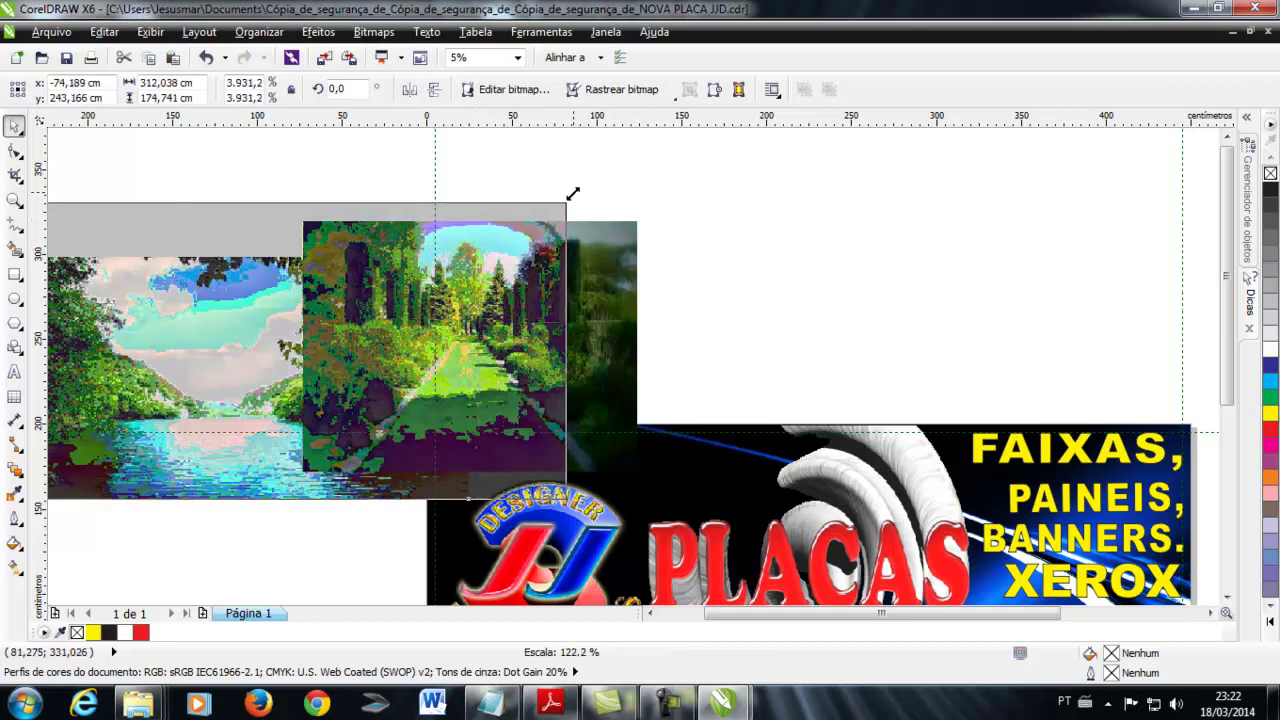
left_click_drag(586, 189, 594, 184)
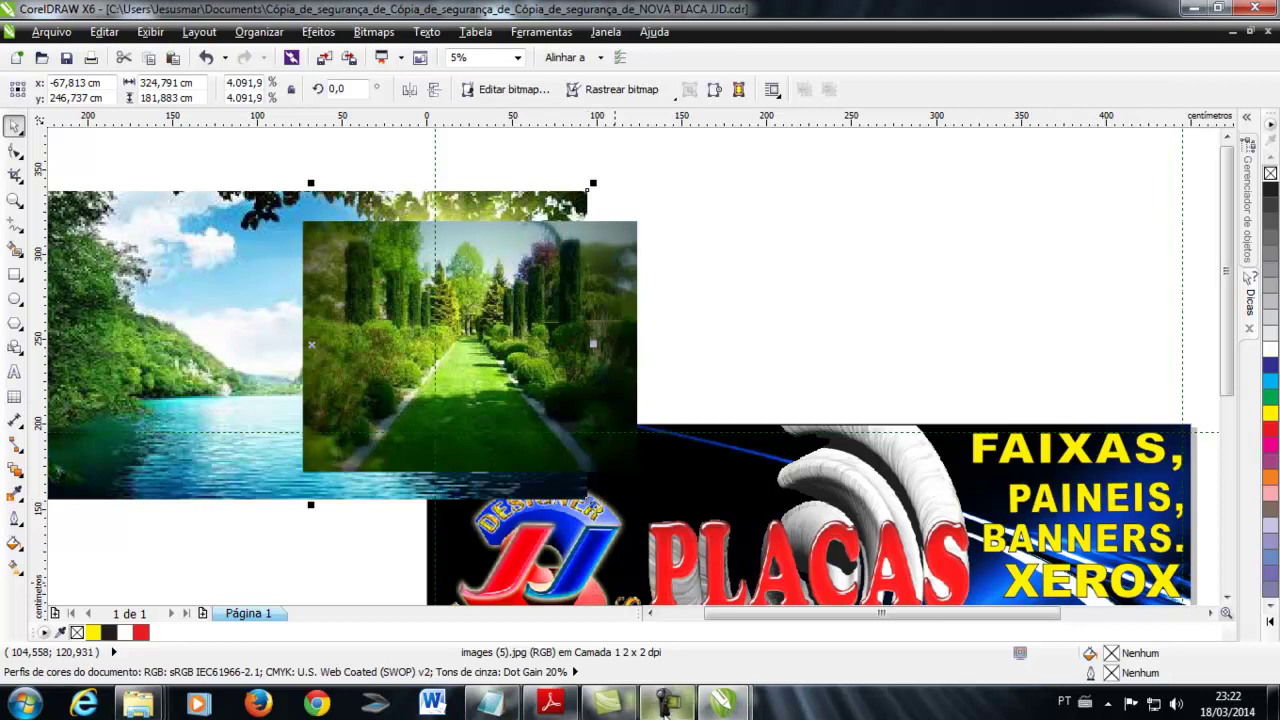
left_click(666, 703)
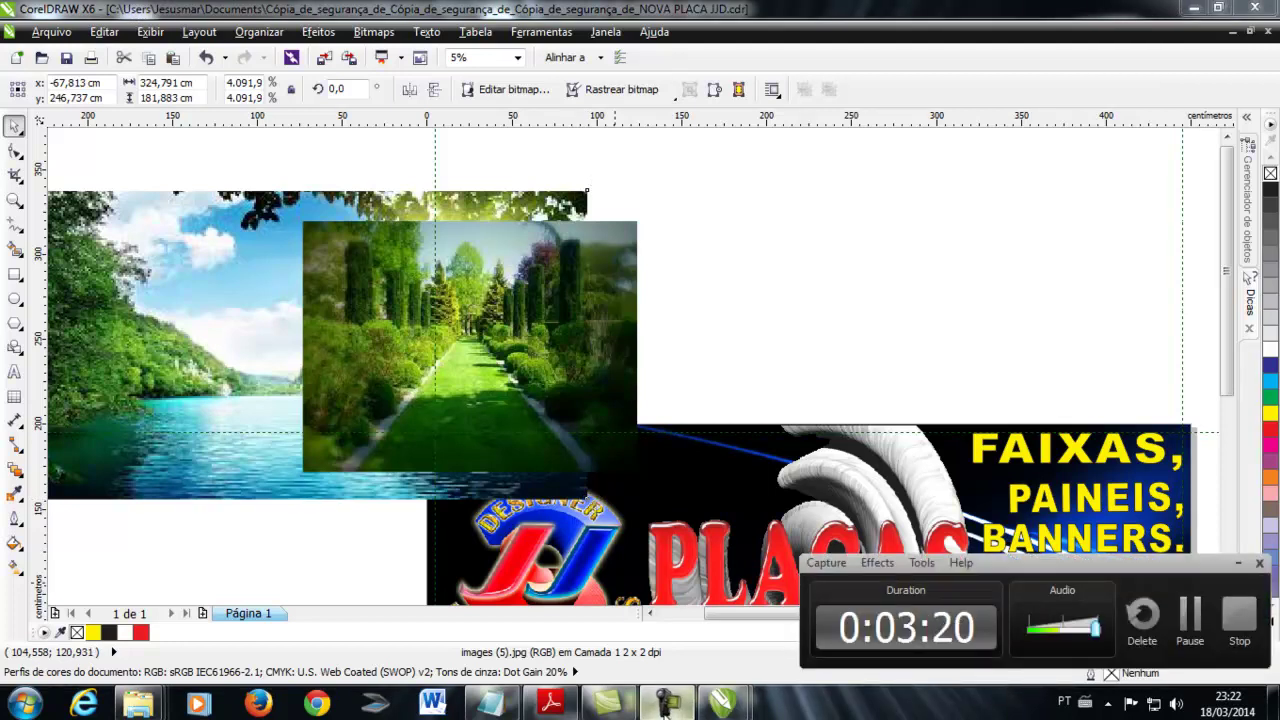